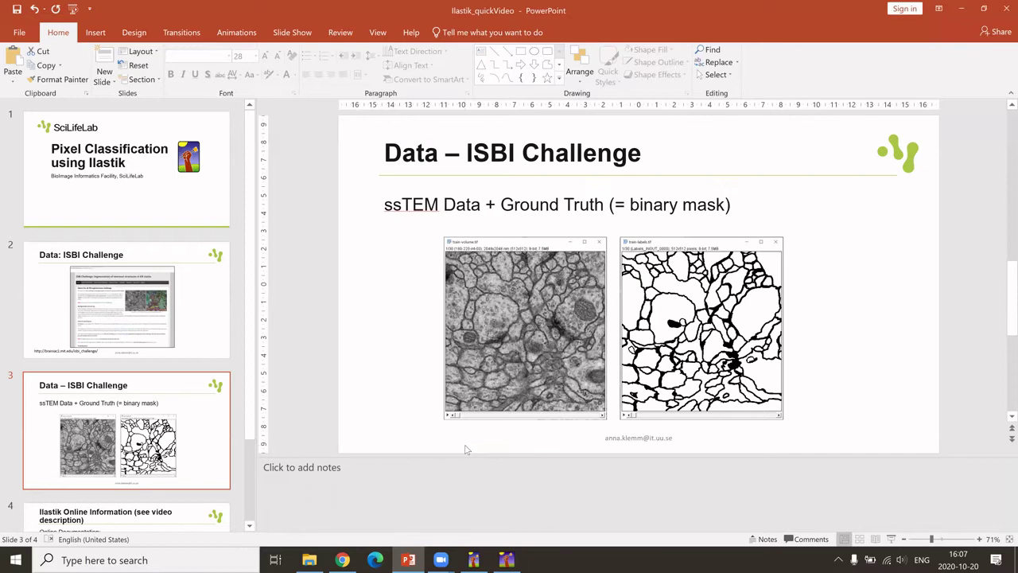
Step: Start a new Pixel Classification project in ilastik and save it as Example_PixelClassification under DIASA\2020
click(965, 9)
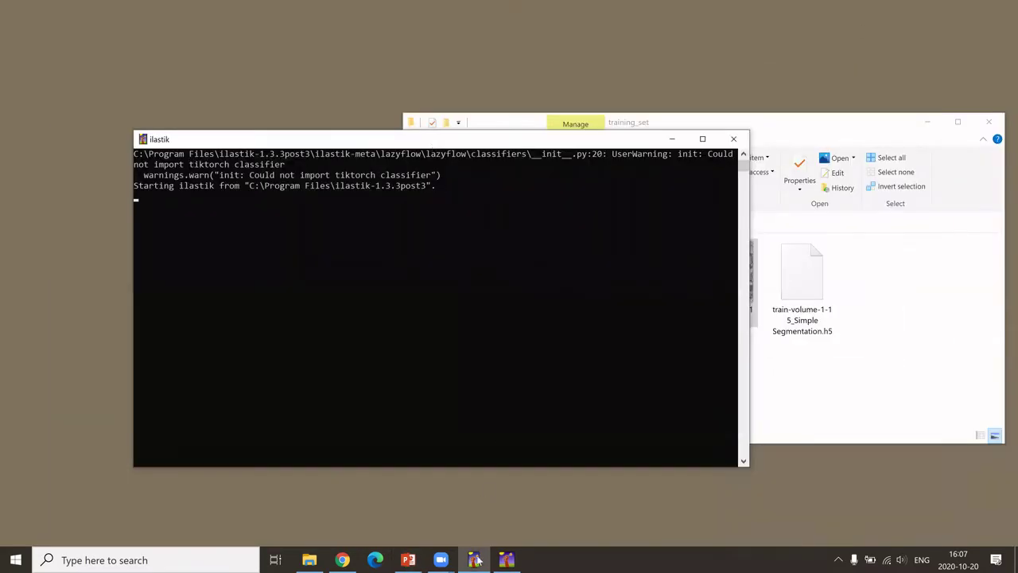
click(507, 498)
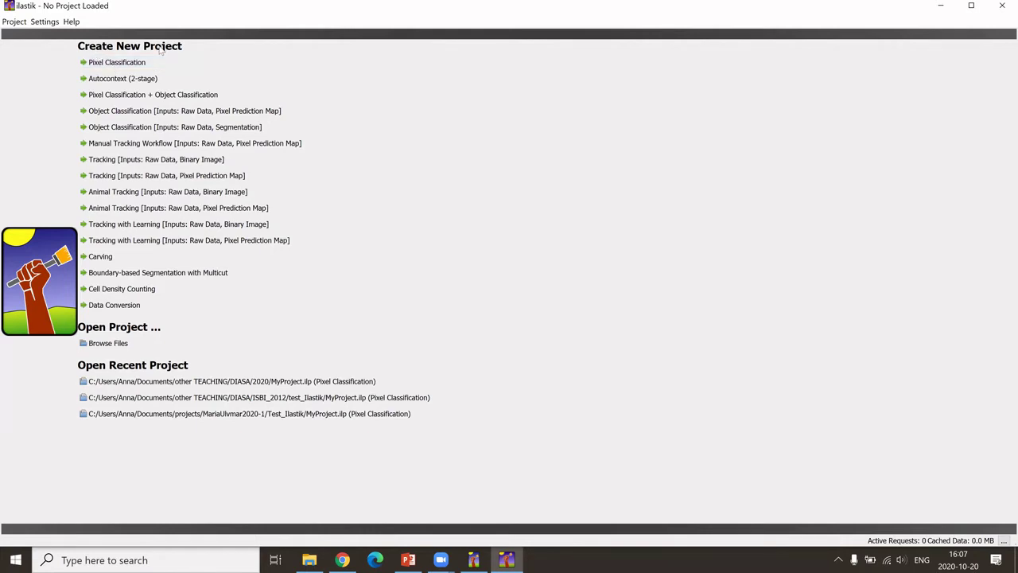
click(93, 68)
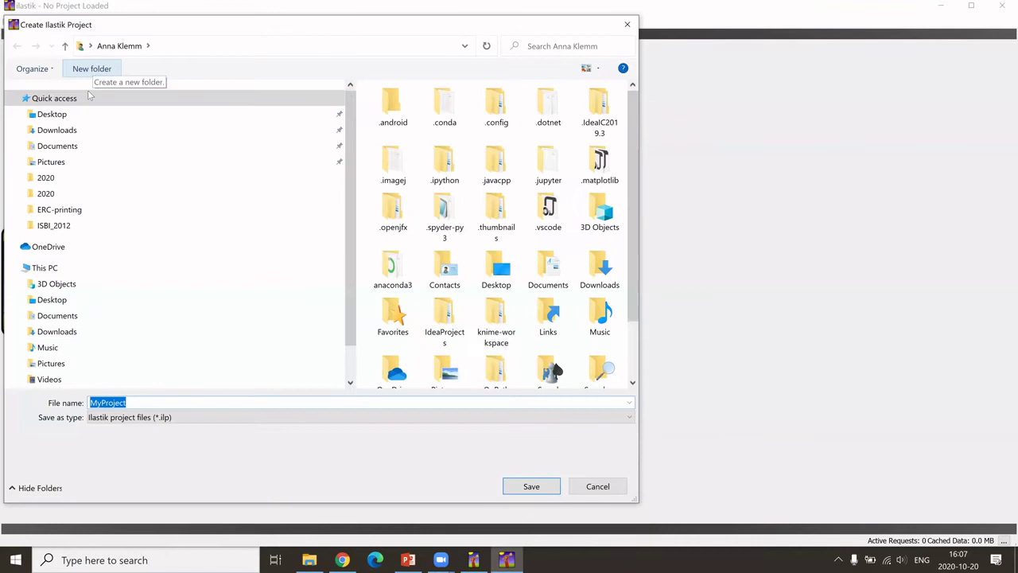
click(43, 183)
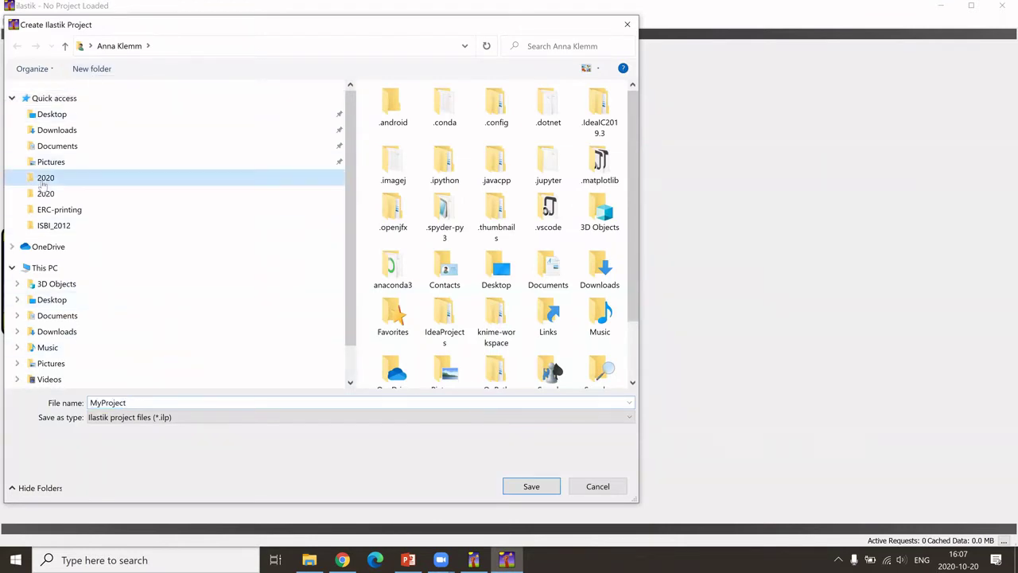
click(43, 195)
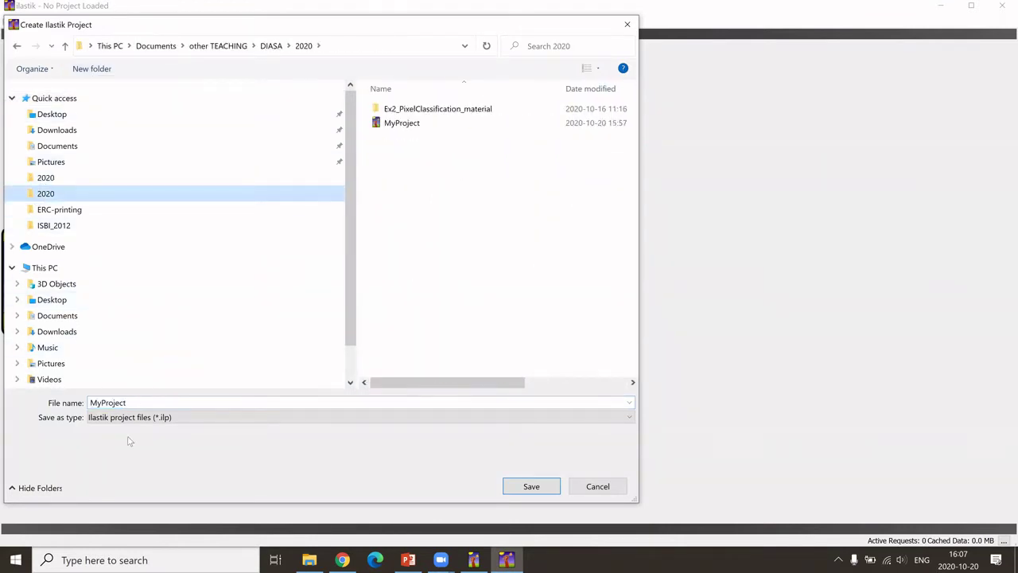
click(137, 402)
text(E)
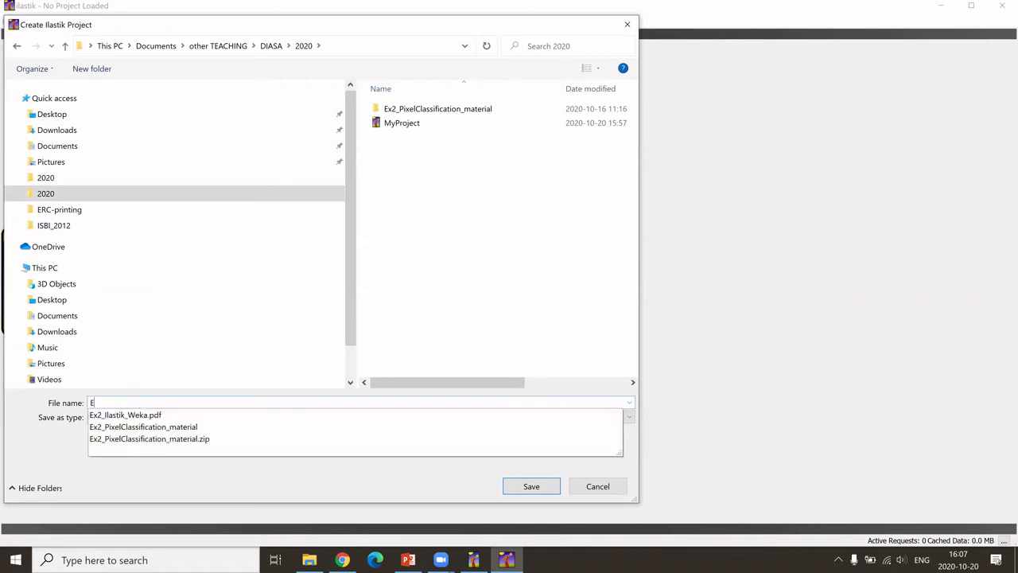
text(xample_Pixel)
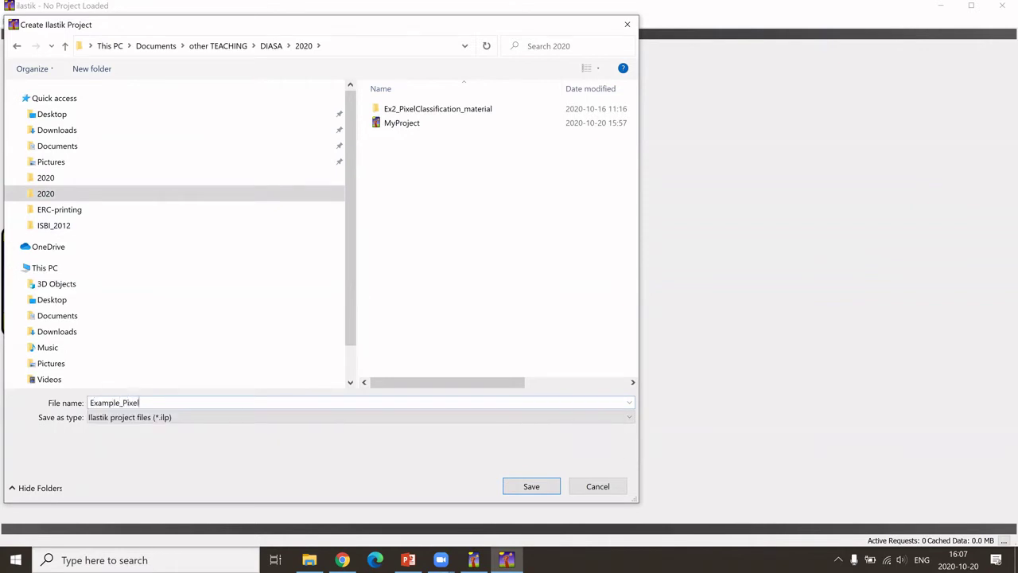
text(Classification)
key(Return)
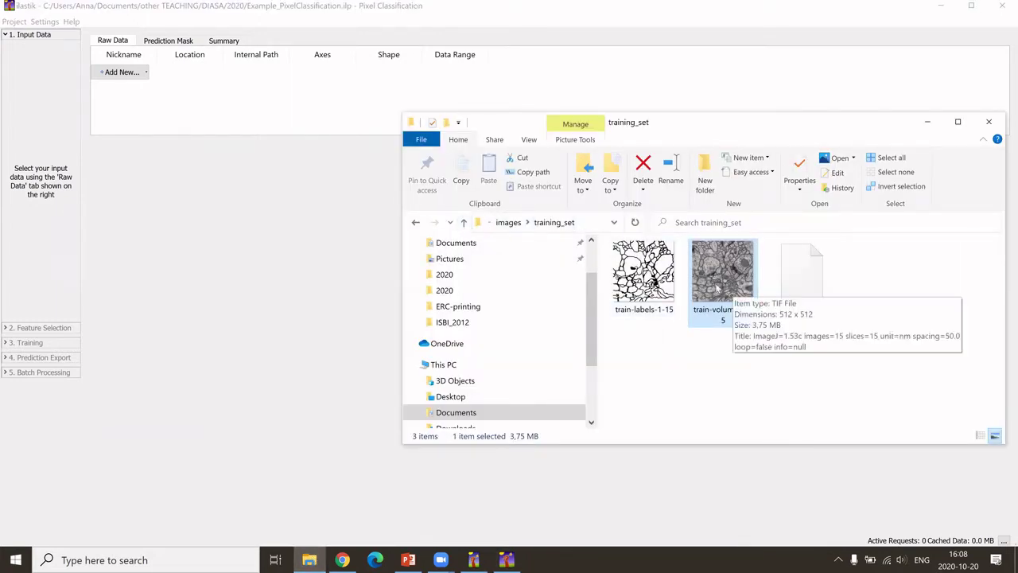
Step: Drag train-volume-1-15 onto the Raw Data table, then zoom and browse slices in the maximized XY view
drag(725, 286, 257, 93)
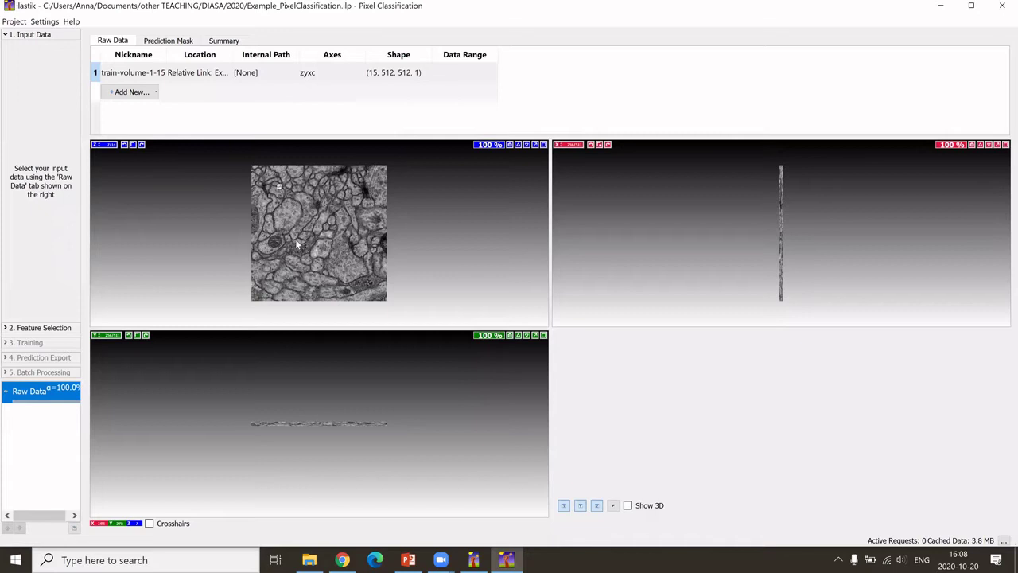
click(545, 145)
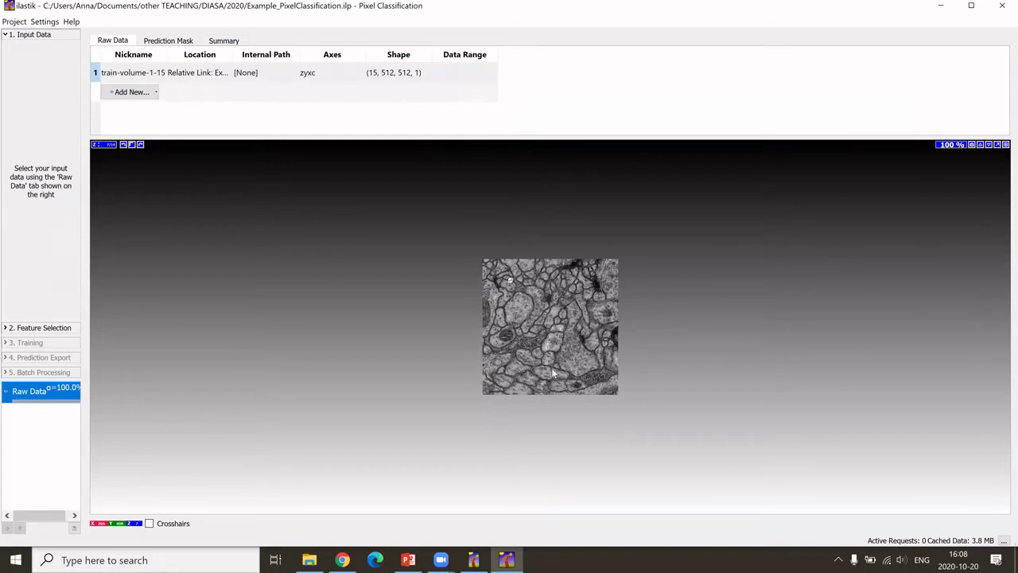
scroll(550, 367, up, 5)
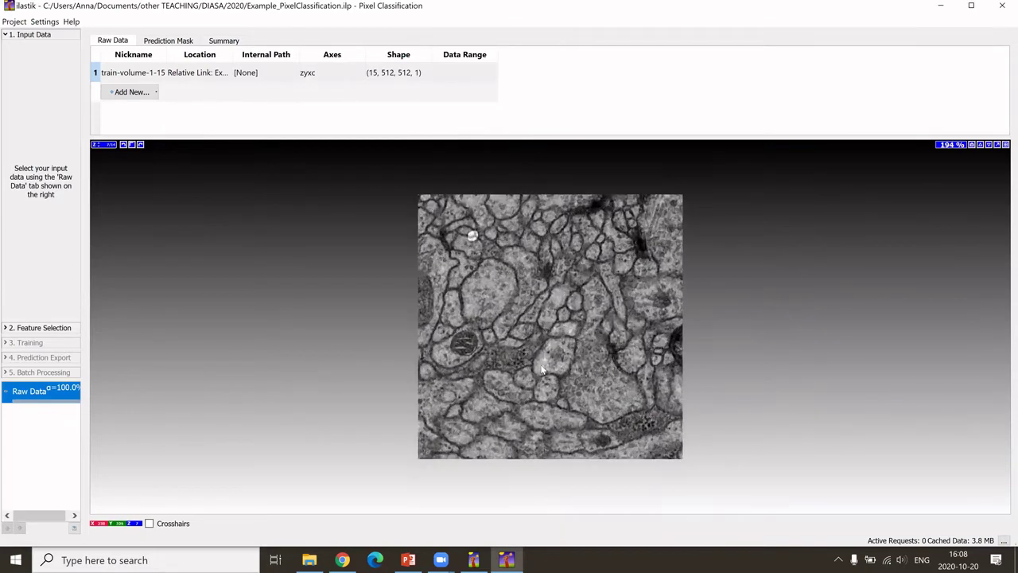
scroll(540, 364, up, 2)
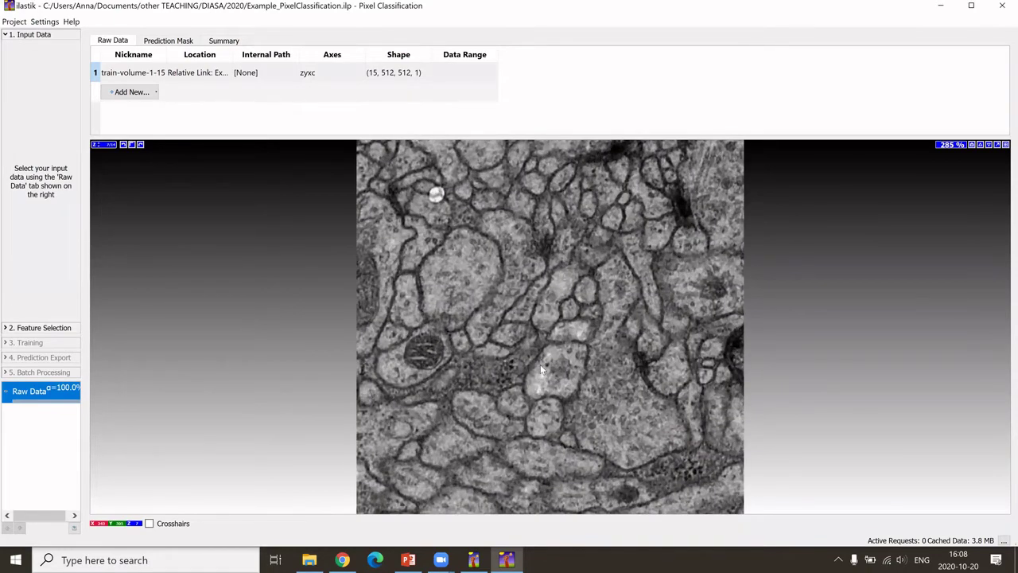
scroll(540, 365, down, 2)
scroll(540, 365, down, 2)
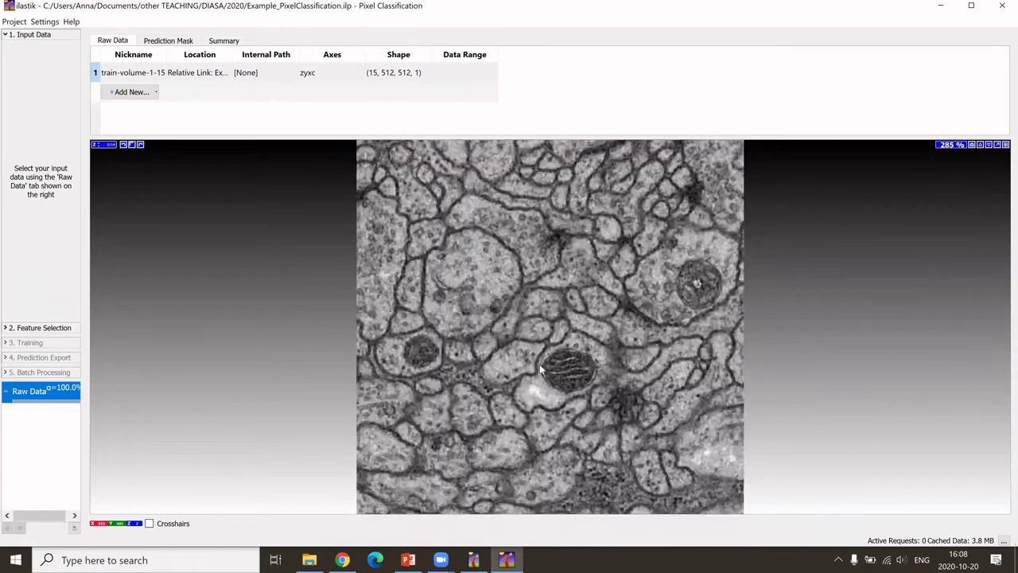
scroll(539, 365, down, 3)
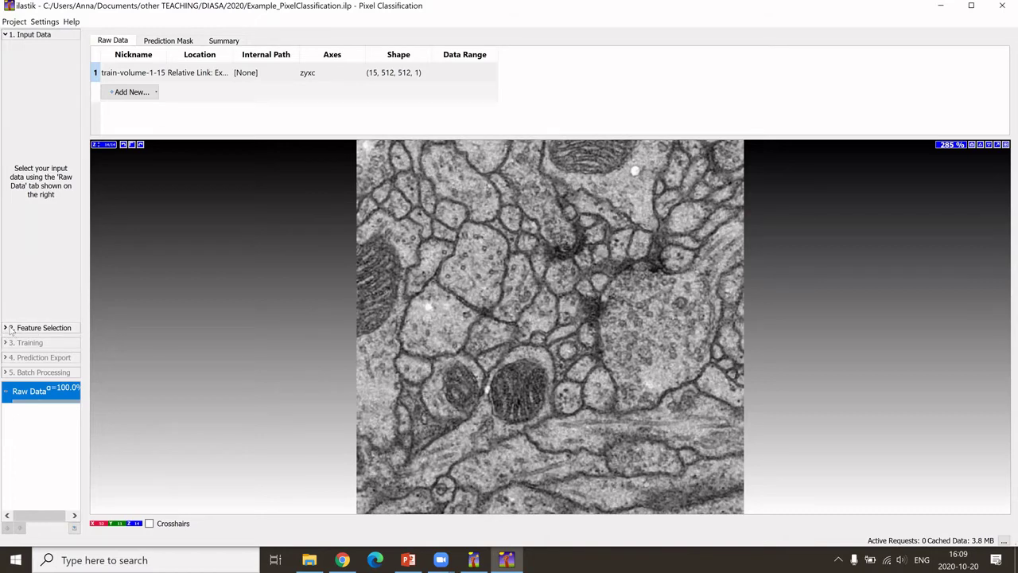
Step: Open the feature chooser and expand the Color/Intensity, Edge and Texture feature groups
click(7, 333)
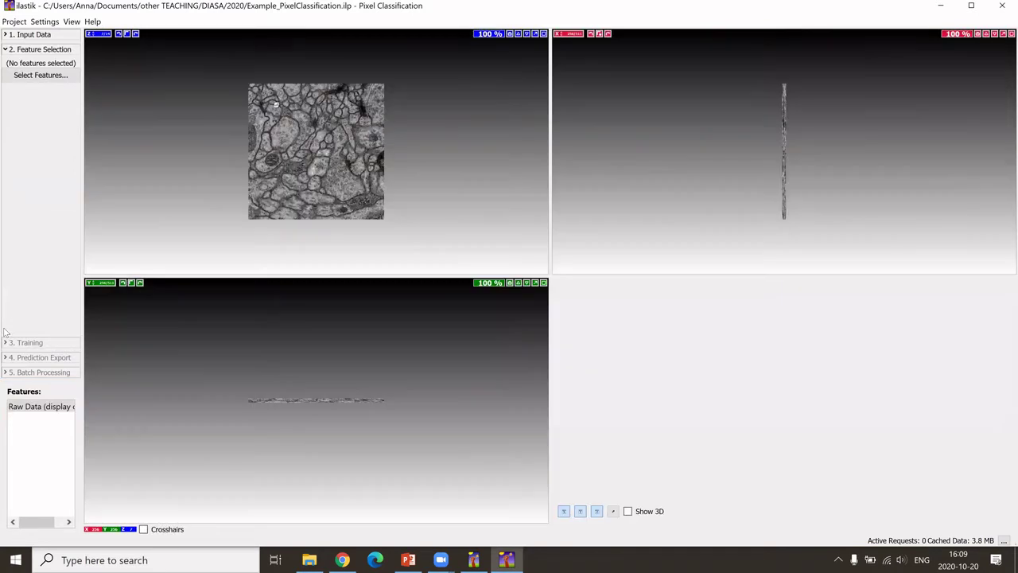
click(27, 77)
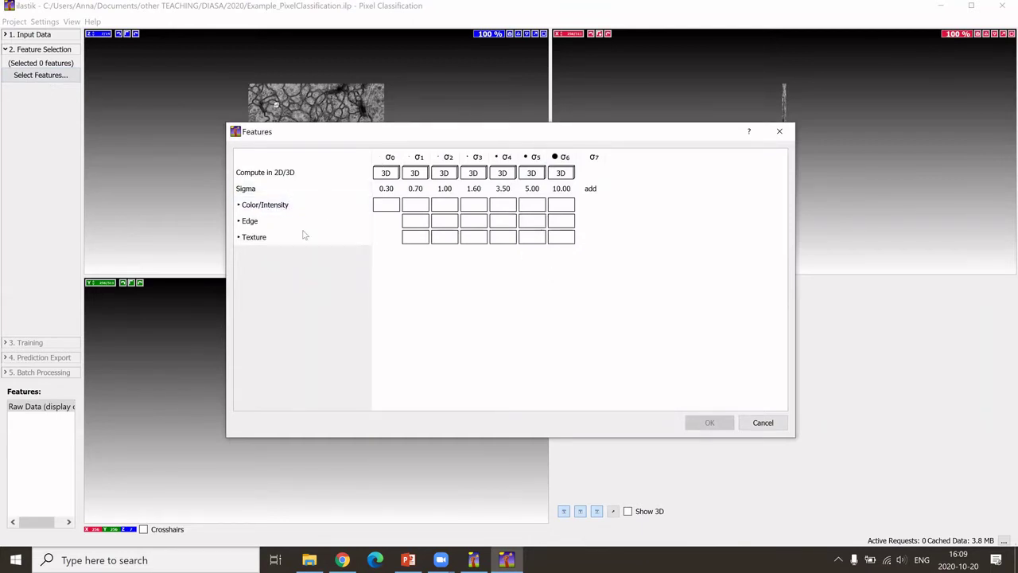
click(241, 207)
click(240, 205)
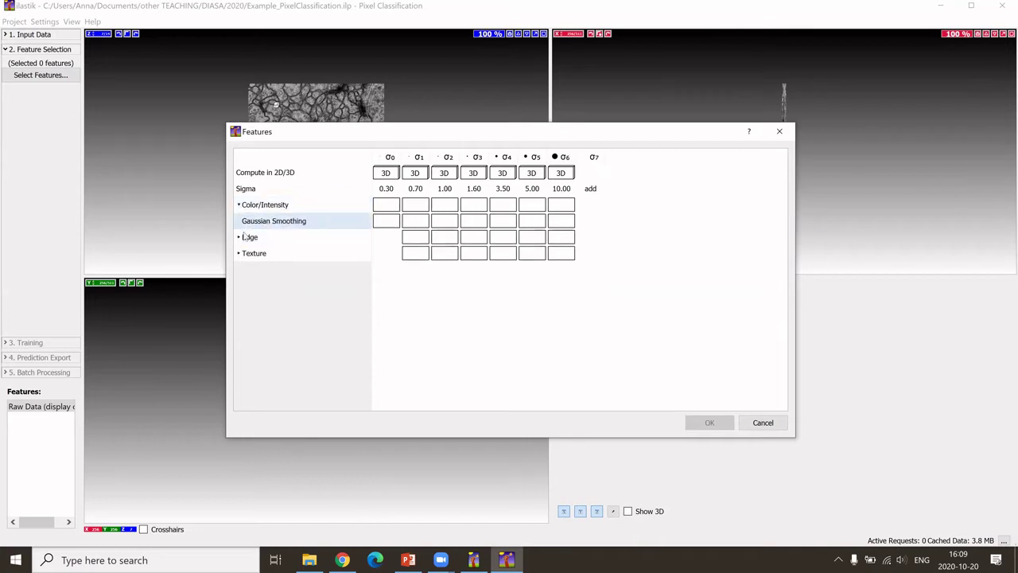
click(239, 237)
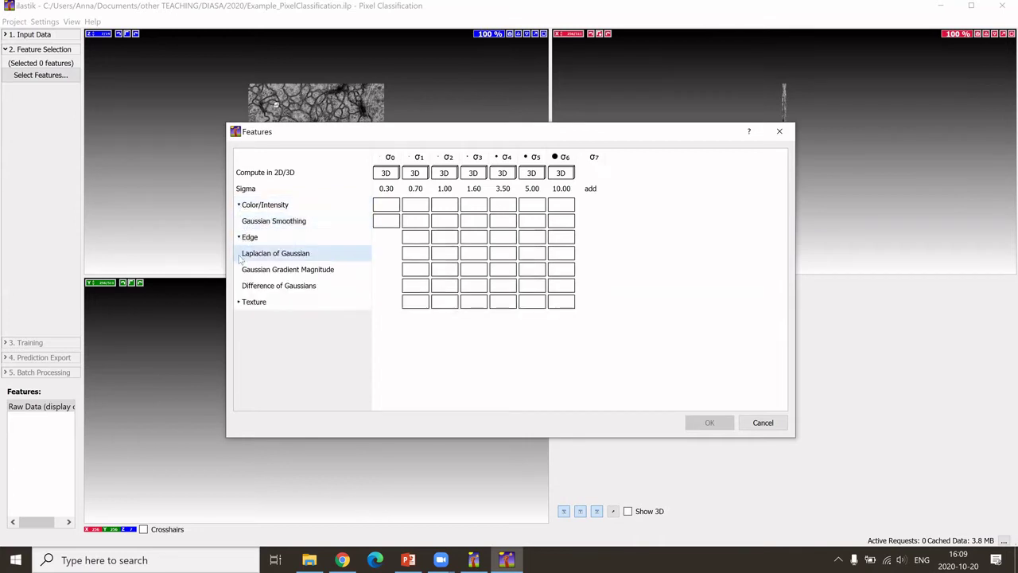
click(239, 302)
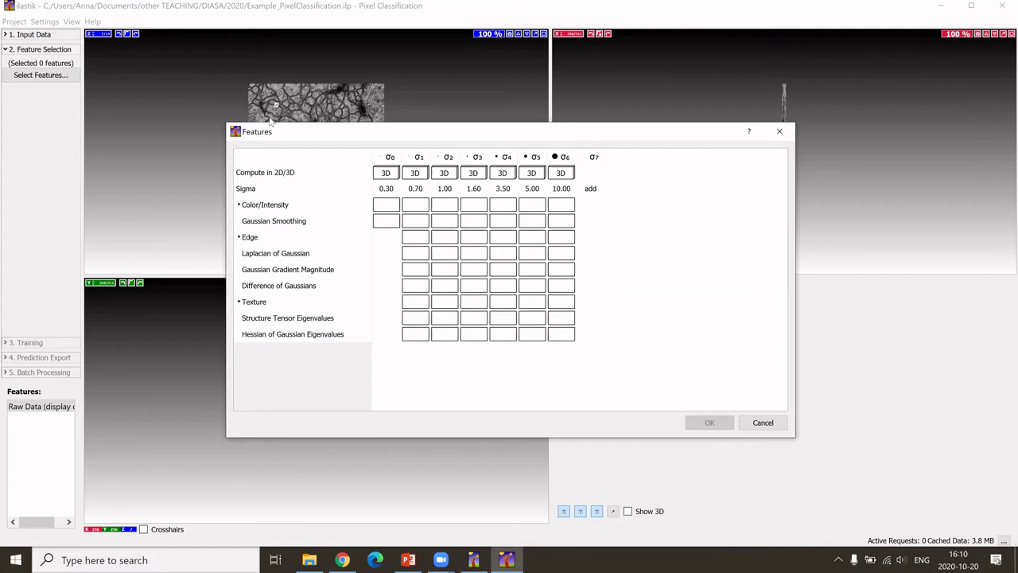
Step: Switch σ2–σ6 to 2D, then enable smoothing σ3–σ5, gradient magnitude σ4–σ6 and texture σ2–σ4
click(563, 176)
click(527, 176)
click(505, 177)
click(465, 177)
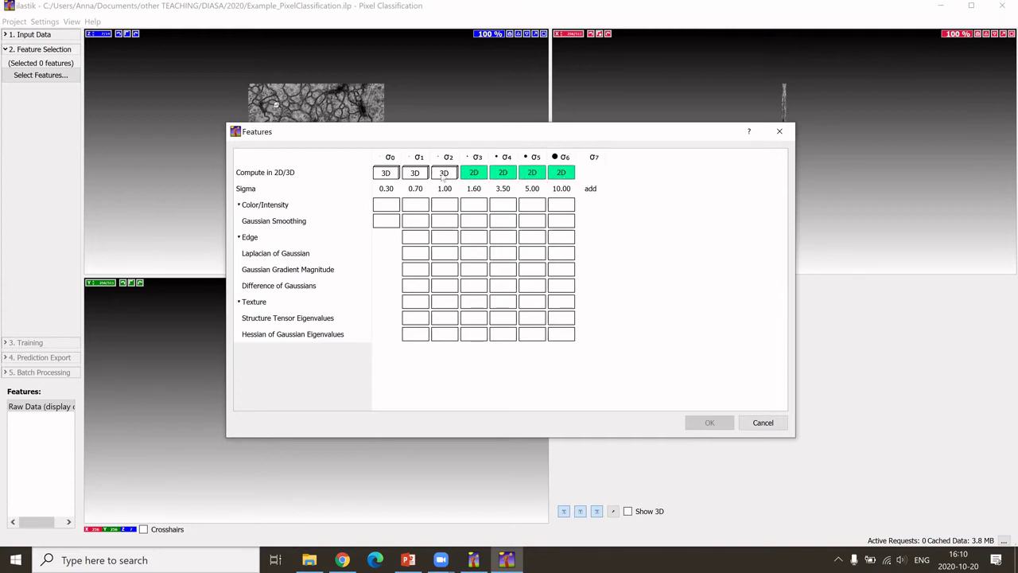
click(444, 177)
drag(538, 228, 473, 226)
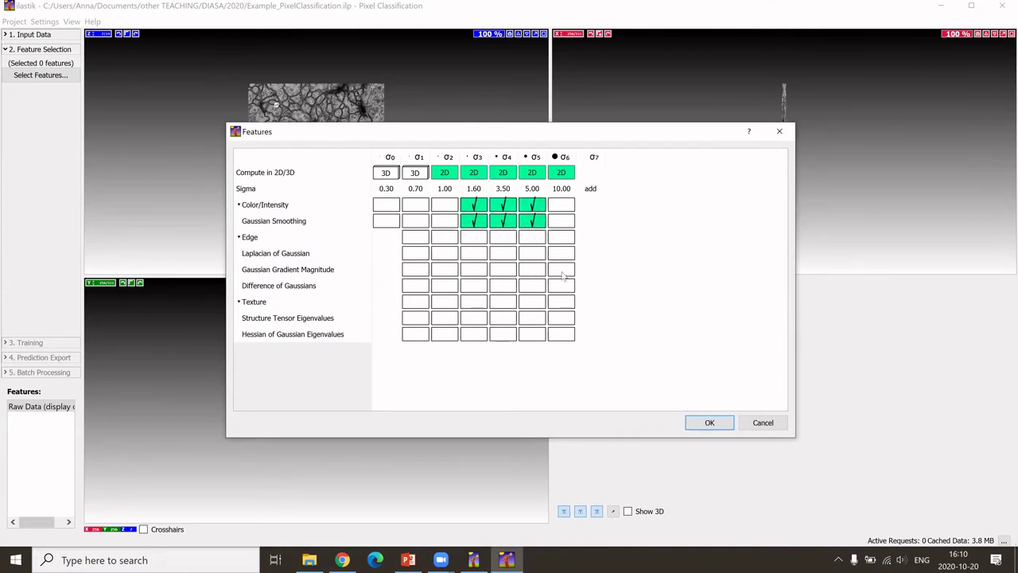
drag(563, 273, 516, 273)
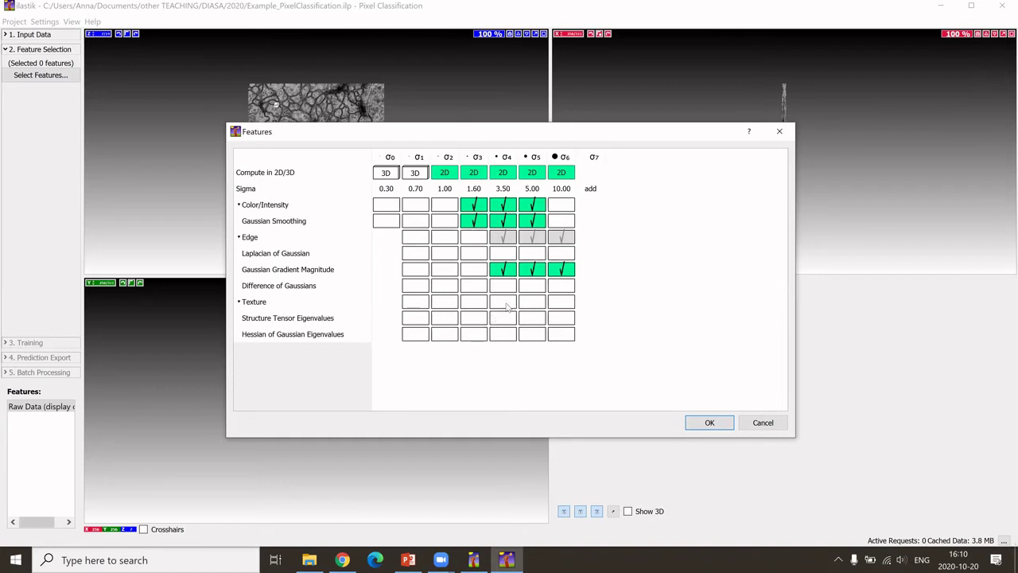
drag(506, 334, 453, 306)
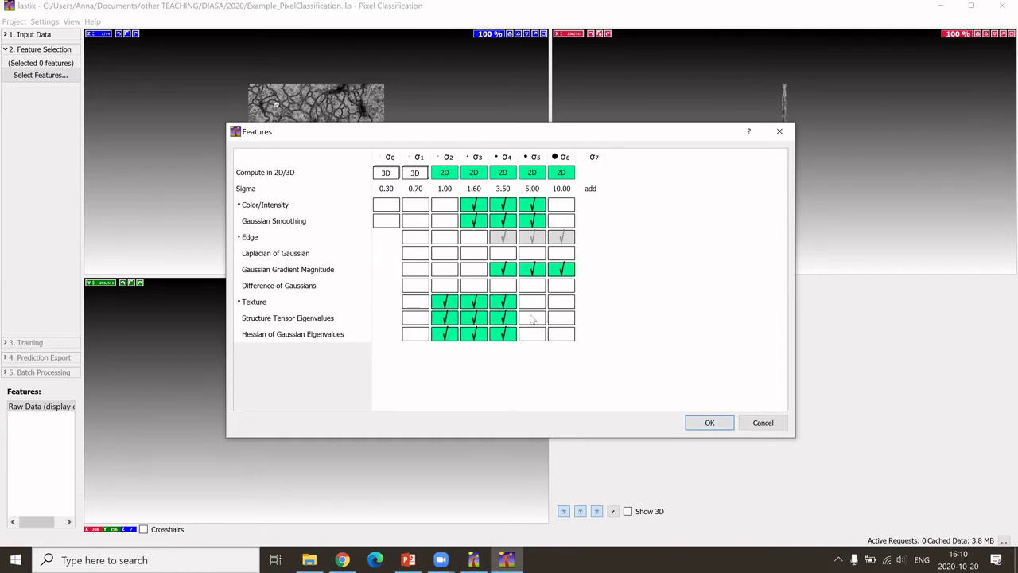
click(710, 422)
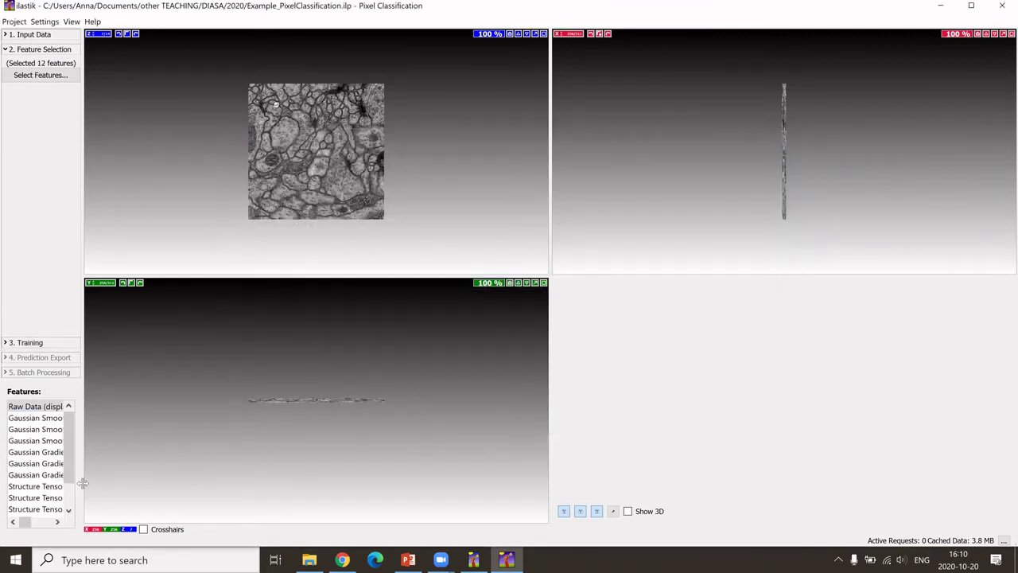
Step: Preview the Gaussian Gradient Magnitude images at σ=3.5, 5.0 and 10.0, cancelling the feature chooser unchanged
drag(83, 482, 221, 482)
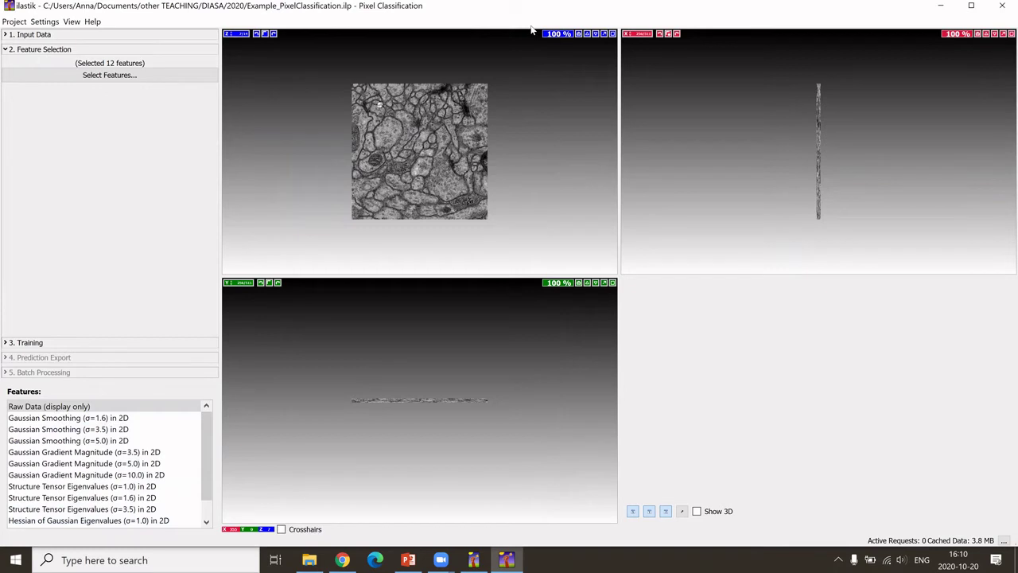
click(613, 34)
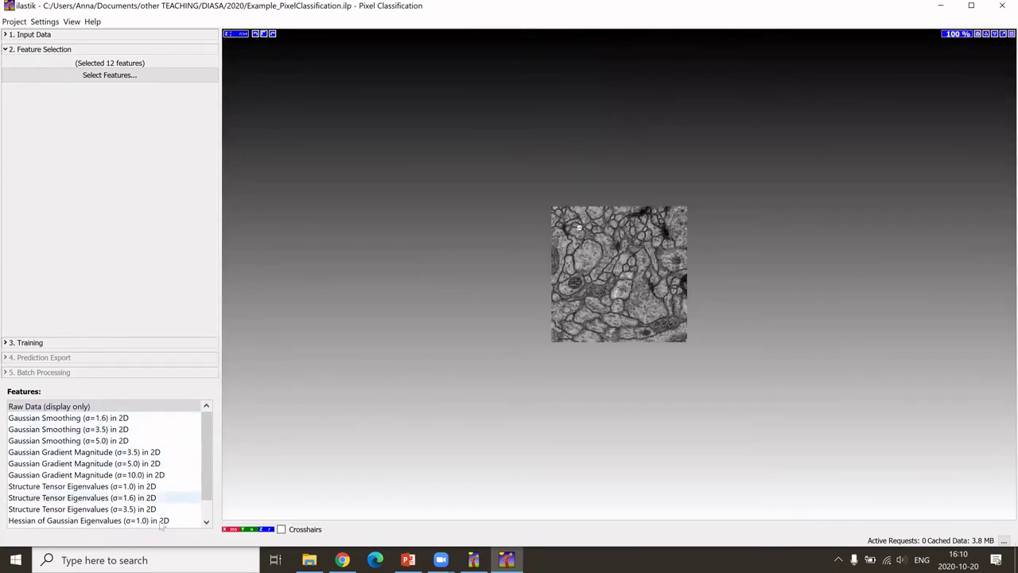
scroll(202, 461, down, 1)
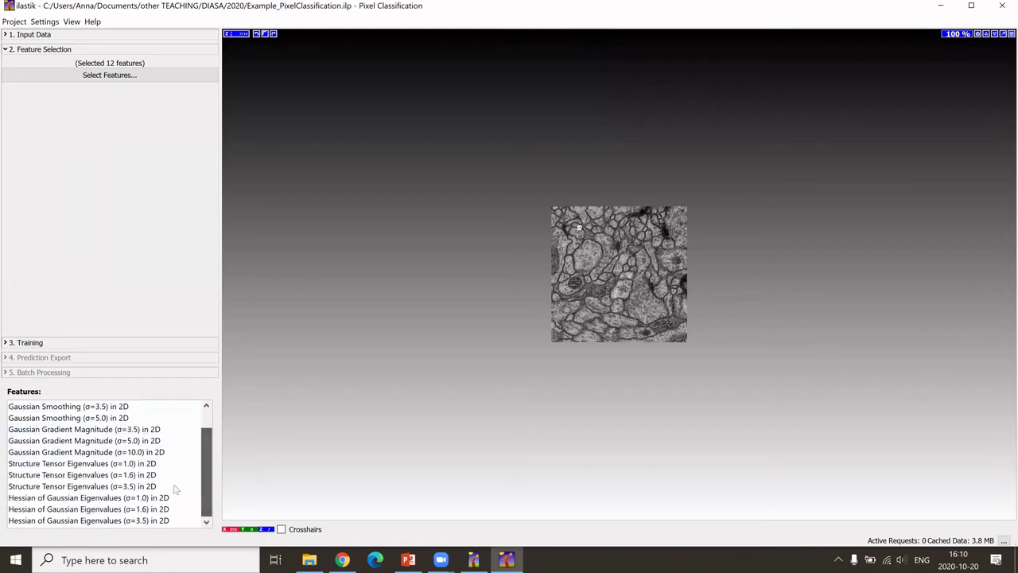
click(117, 432)
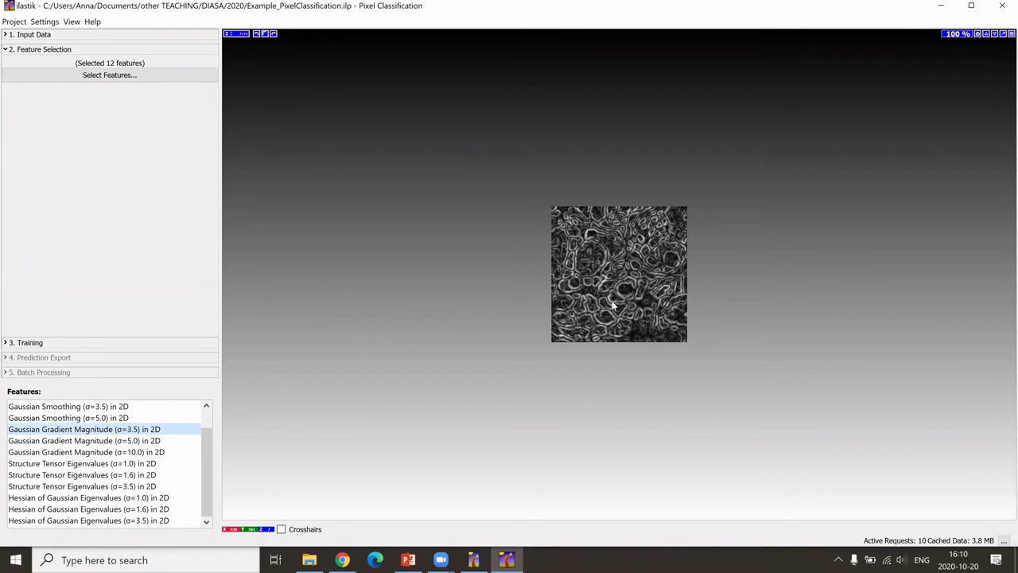
scroll(622, 282, up, 5)
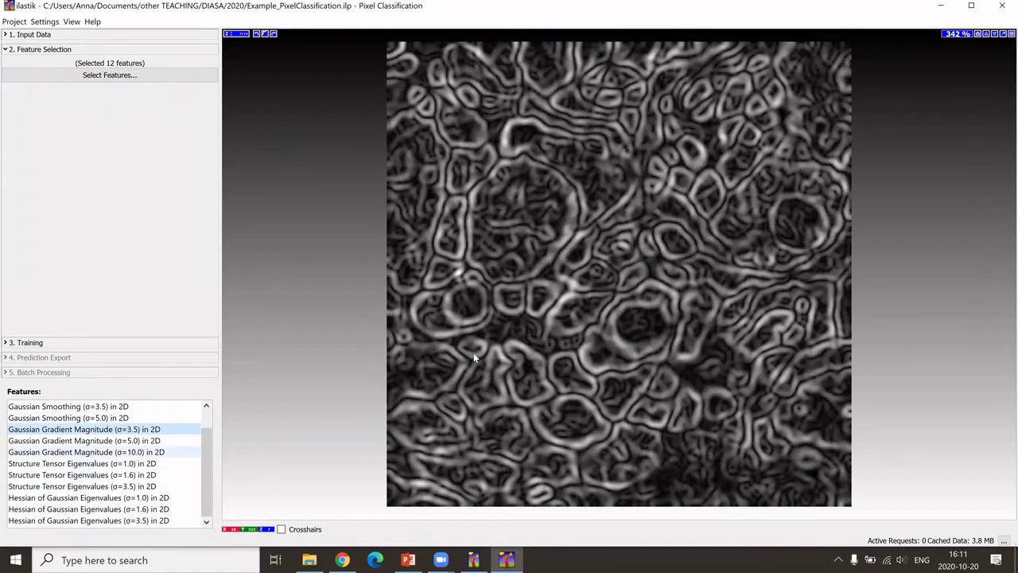
click(162, 440)
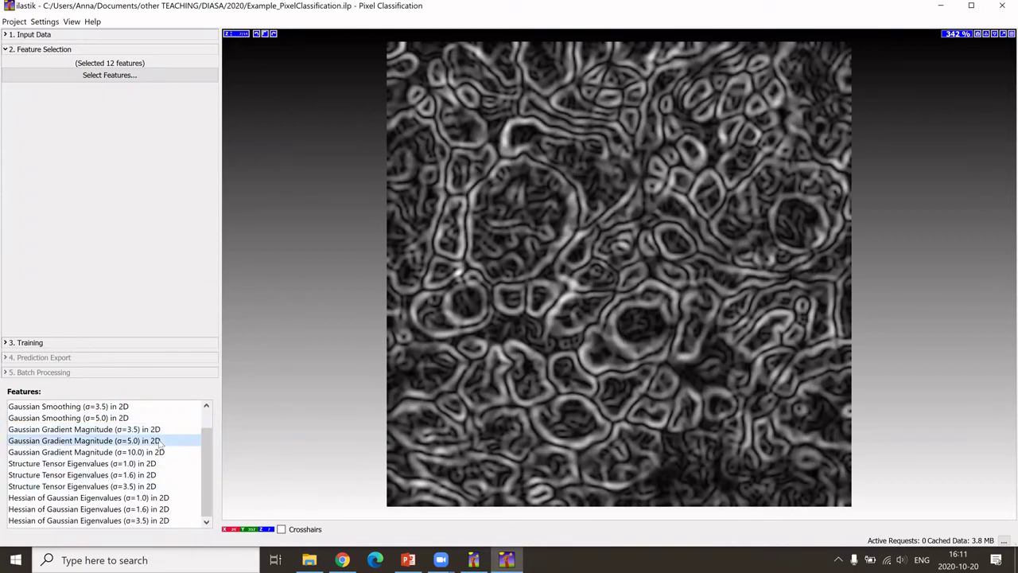
click(163, 452)
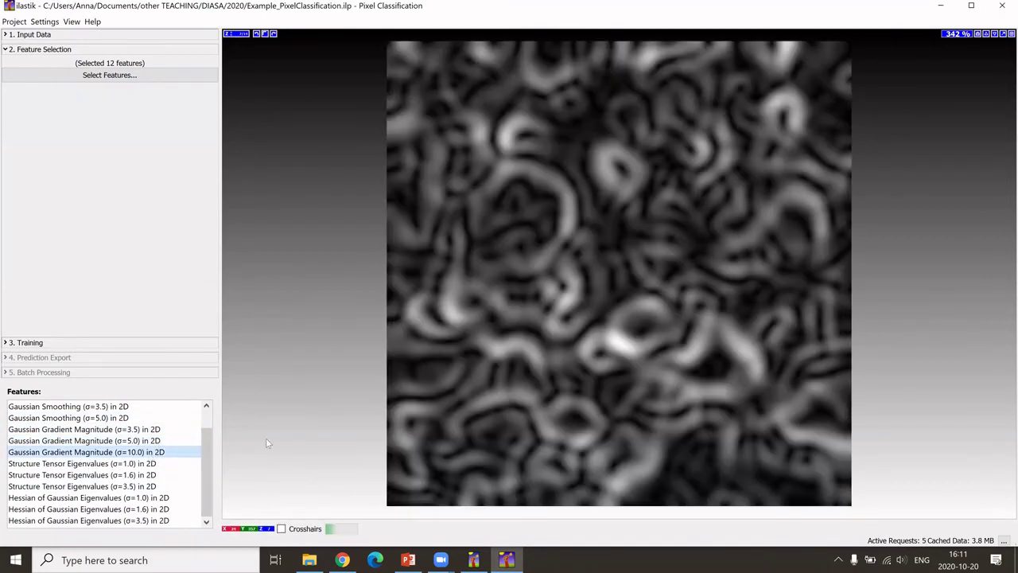
click(154, 75)
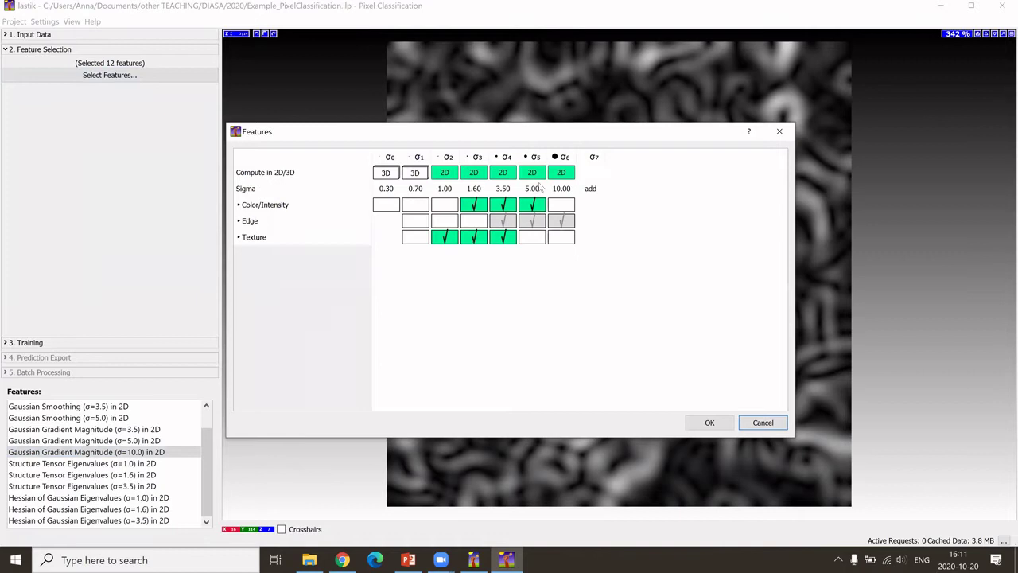
click(762, 423)
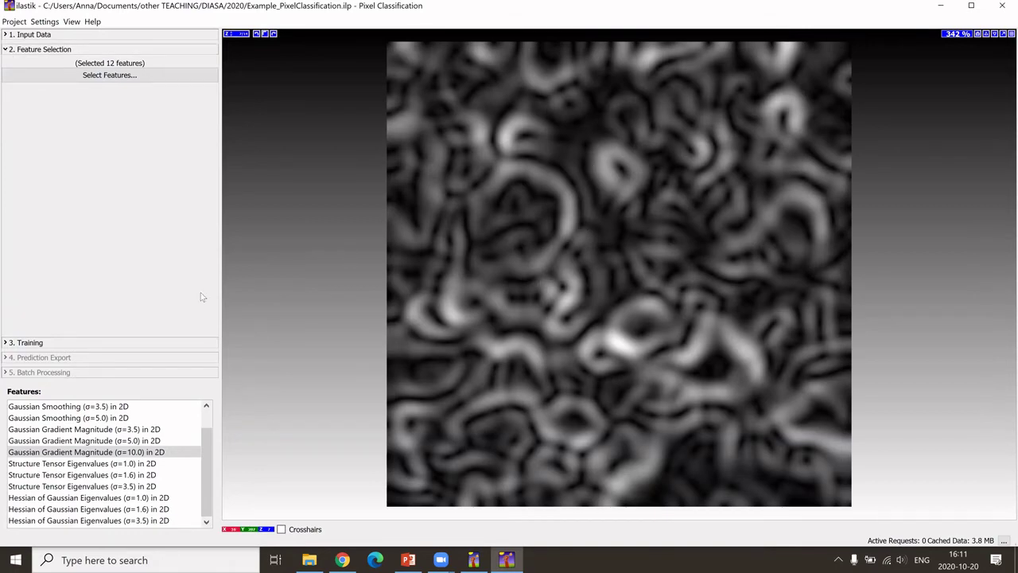
Step: Go to the Training step and zoom into the maximized top-down view
click(6, 343)
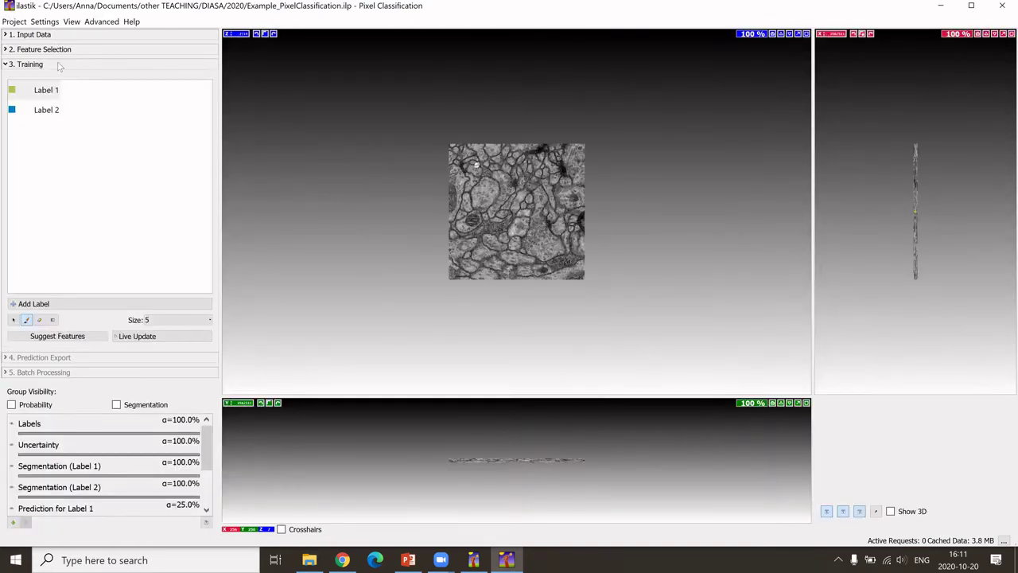
click(806, 35)
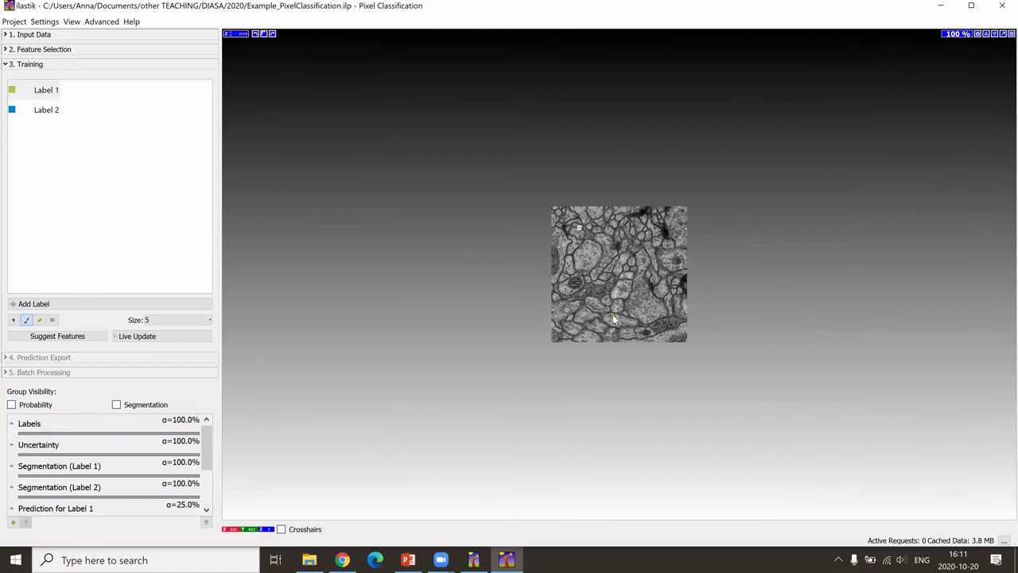
scroll(612, 314, up, 5)
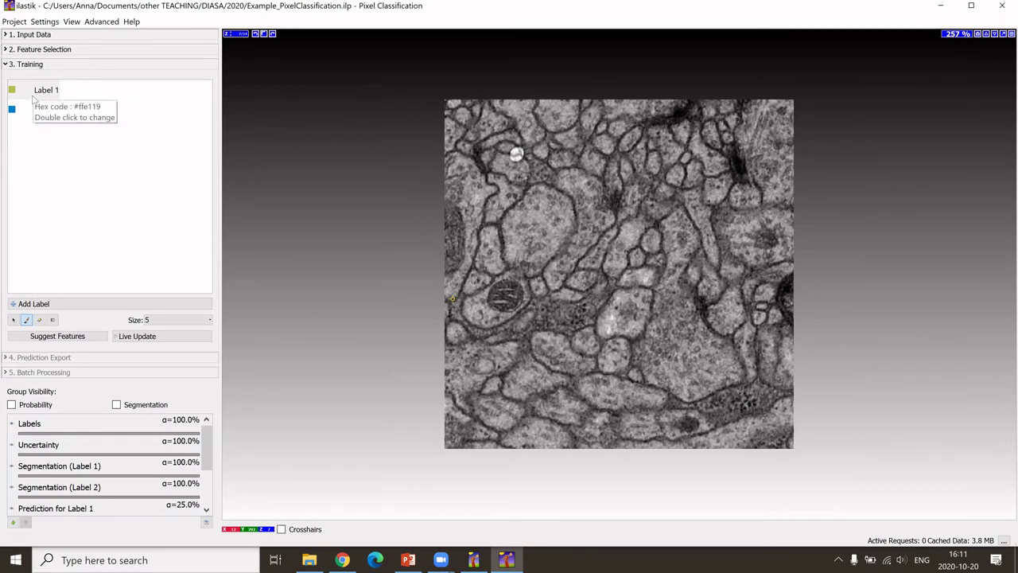
Step: Rename the two labels to membrane and background, then bring up the ISBI Challenge slide
double_click(50, 94)
text(membrane)
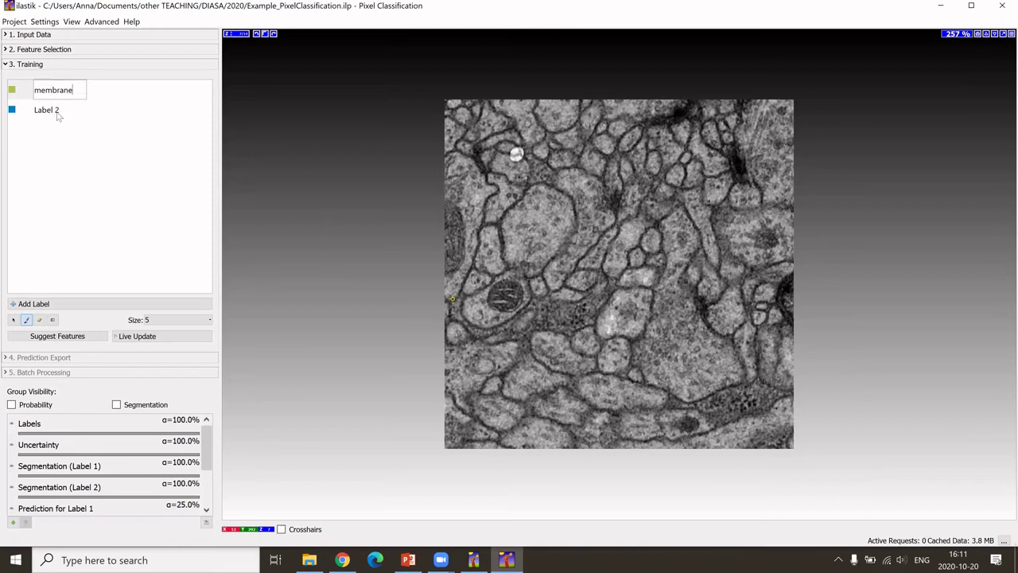
double_click(58, 111)
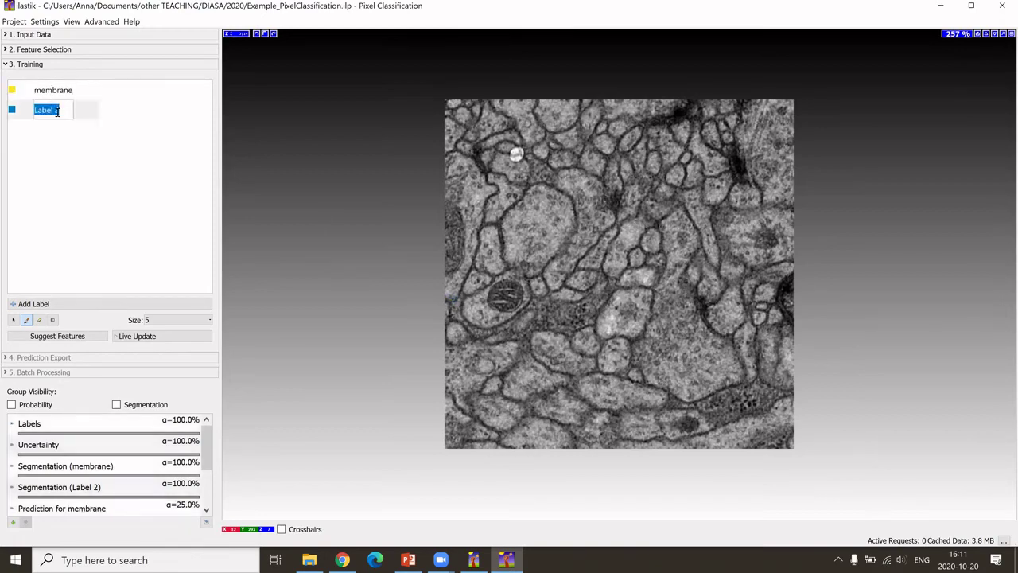
text(bakc)
text(ground)
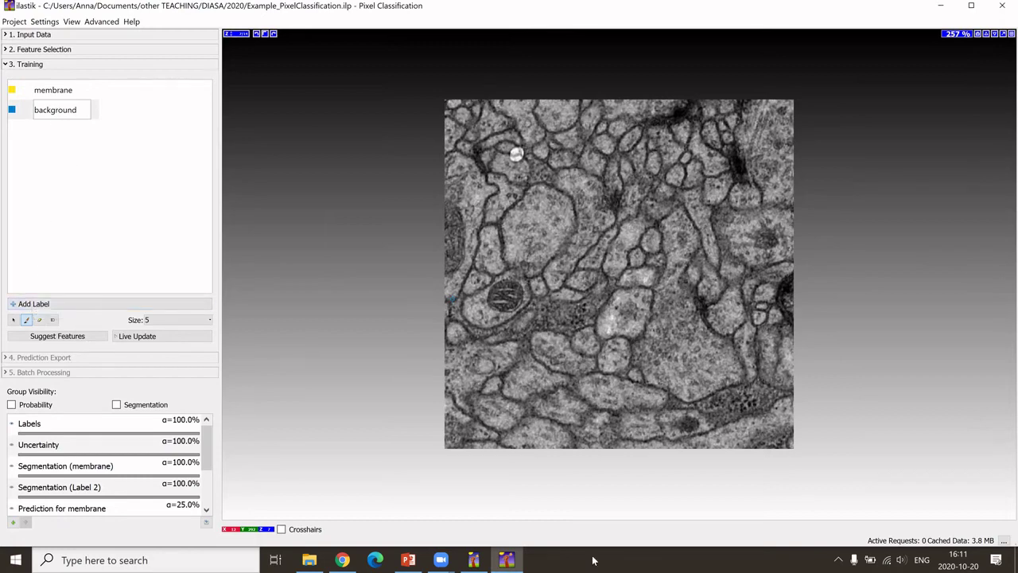
click(410, 560)
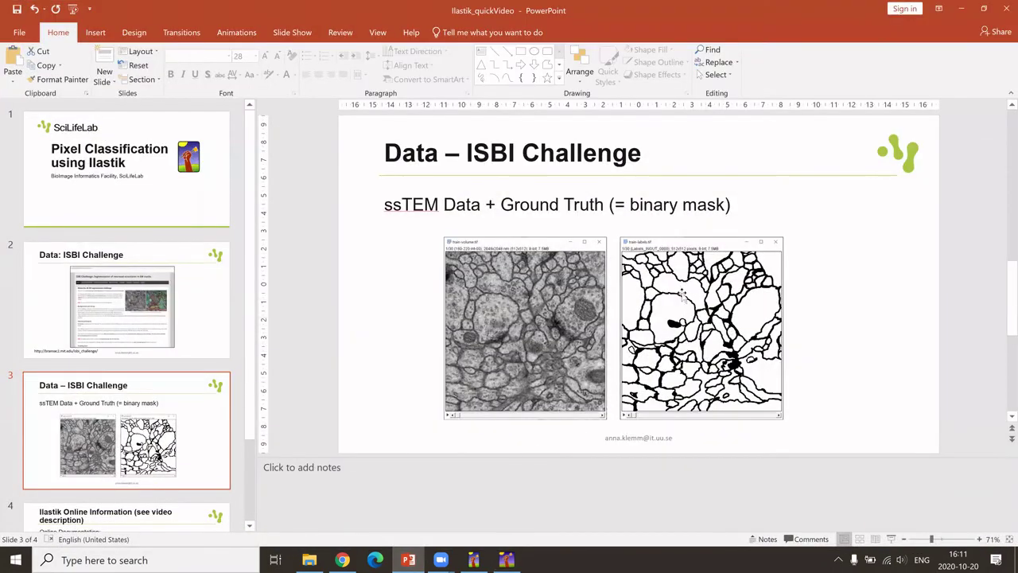
Step: Back in ilastik, paint background scribbles inside three cells, including the mitochondrion interior
click(963, 10)
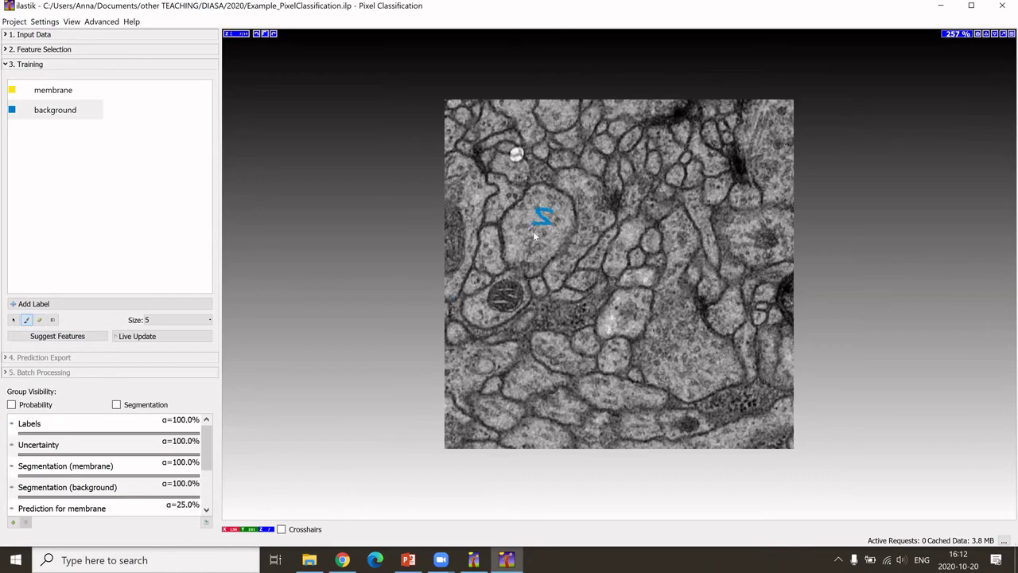
drag(535, 236, 533, 239)
drag(596, 161, 591, 166)
scroll(591, 273, up, 5)
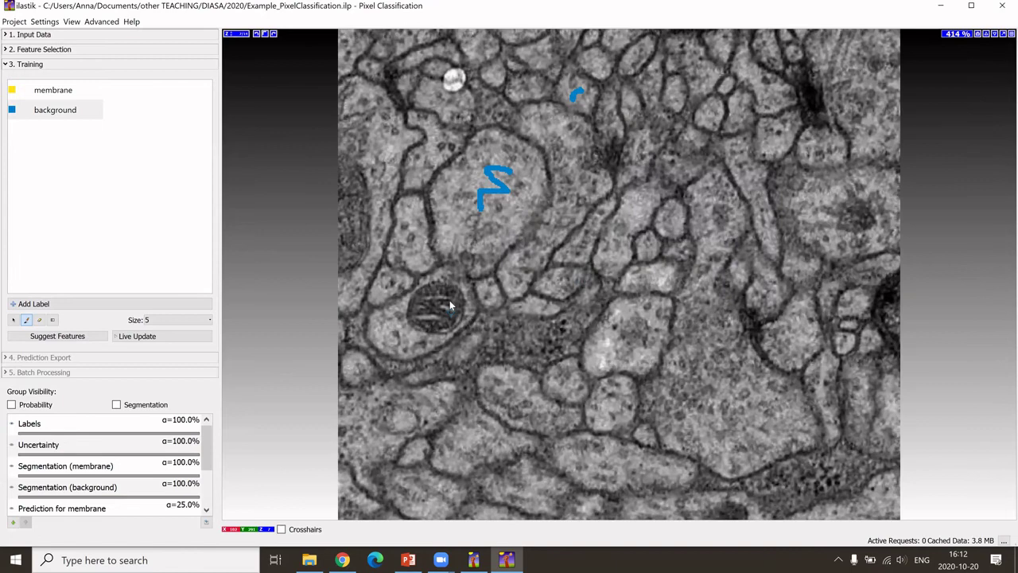
drag(435, 312, 429, 316)
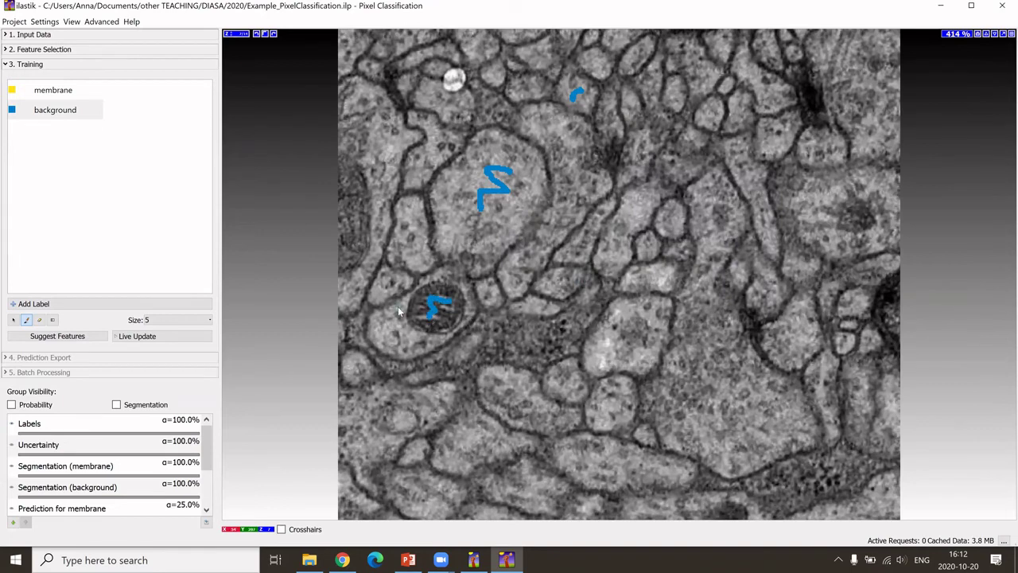
Step: Paint two membrane strokes along cell boundaries, then add a size-23 stroke and erase it
click(32, 91)
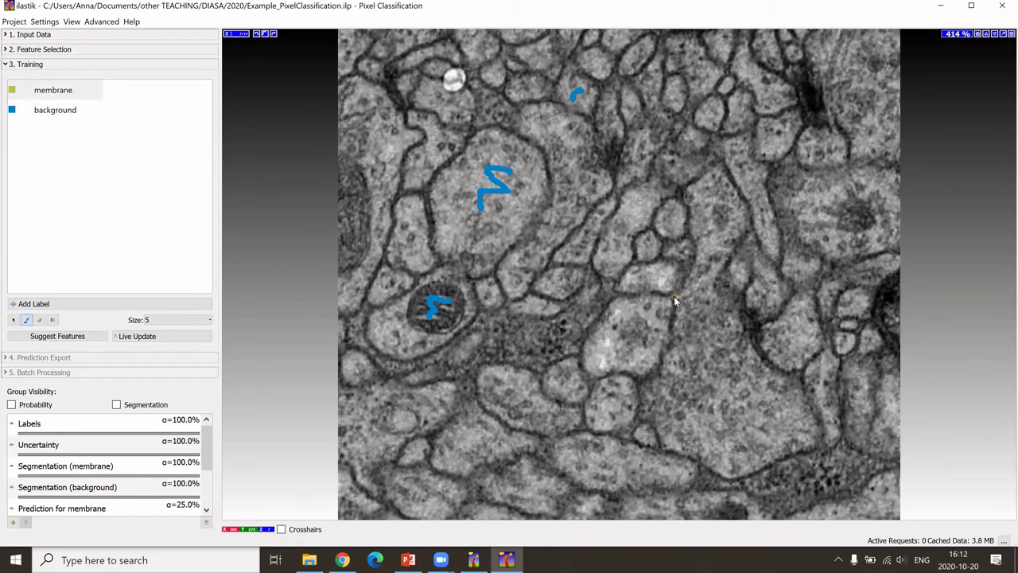
mouse_move(673, 300)
mouse_down()
mouse_move(621, 298)
mouse_move(590, 333)
mouse_up()
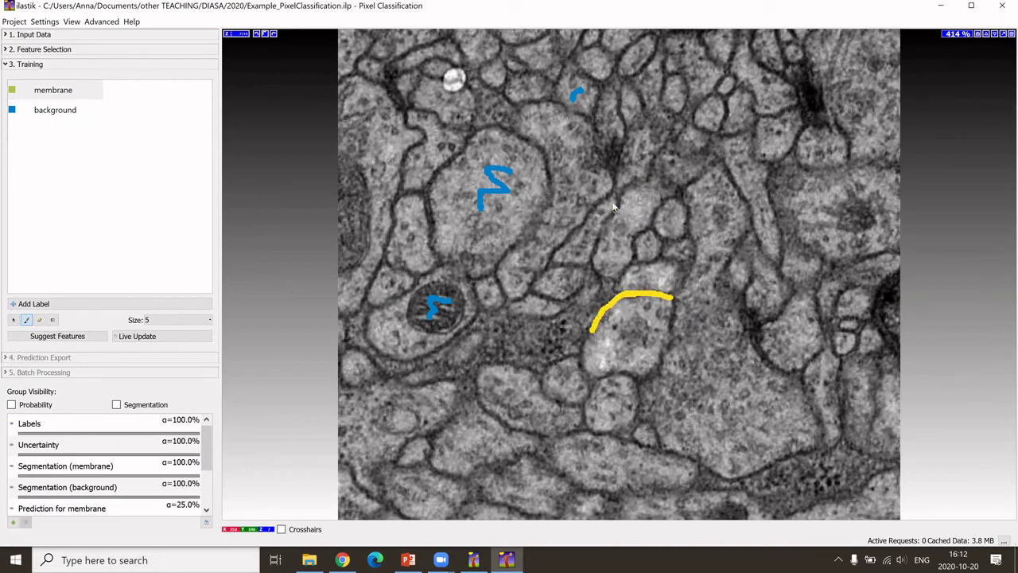
drag(619, 197, 599, 236)
click(158, 321)
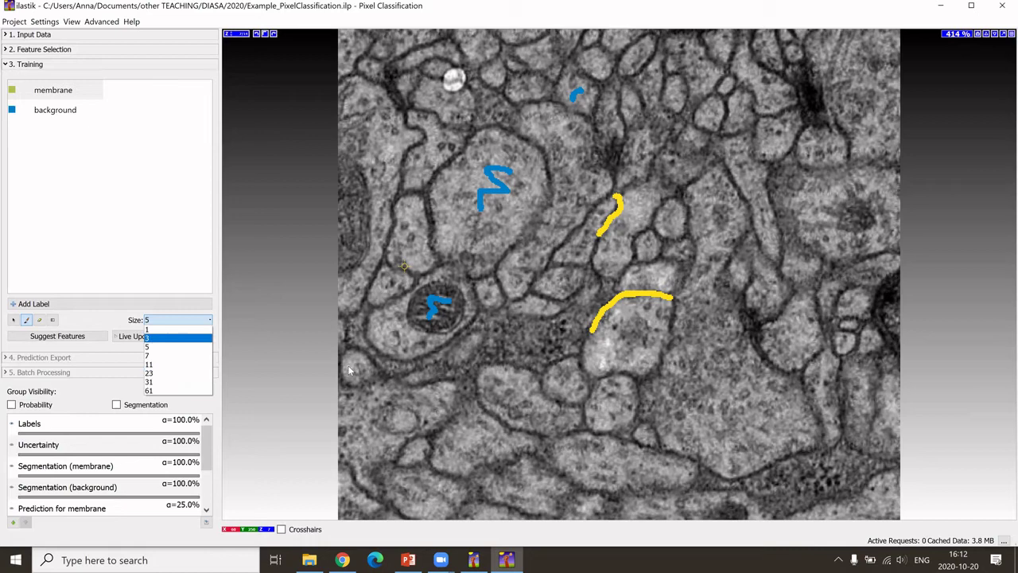
click(203, 373)
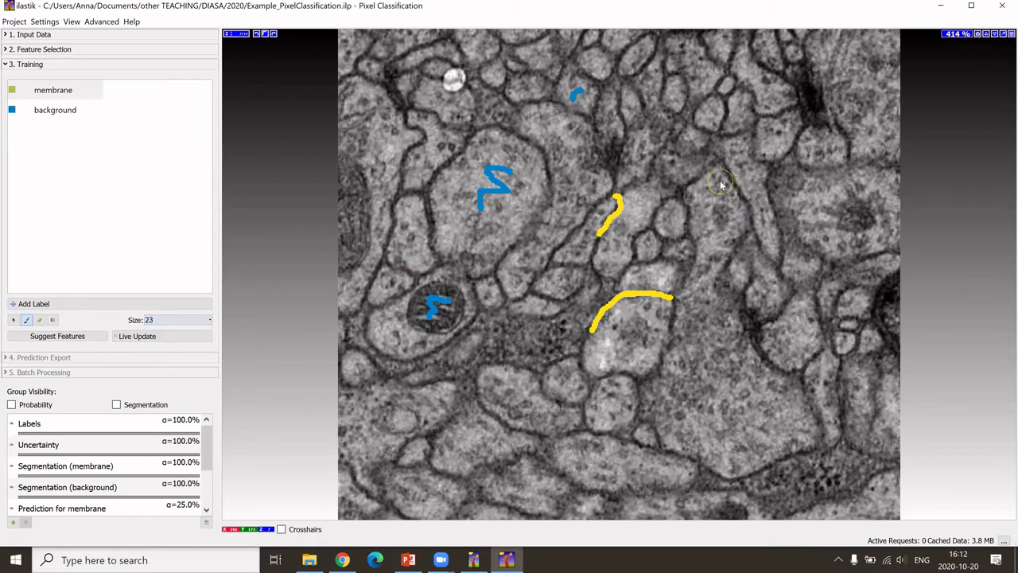
drag(721, 185, 730, 228)
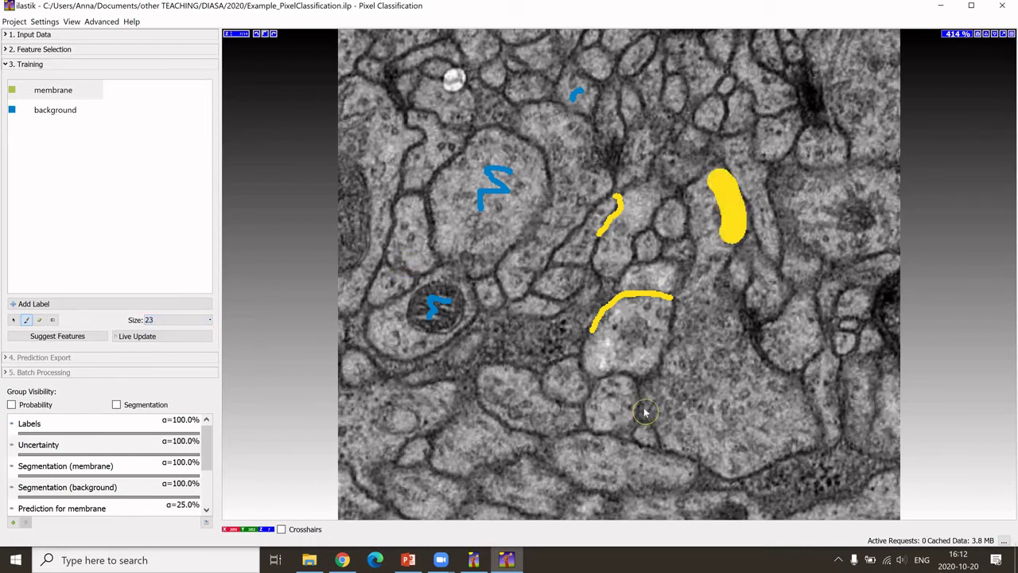
click(39, 320)
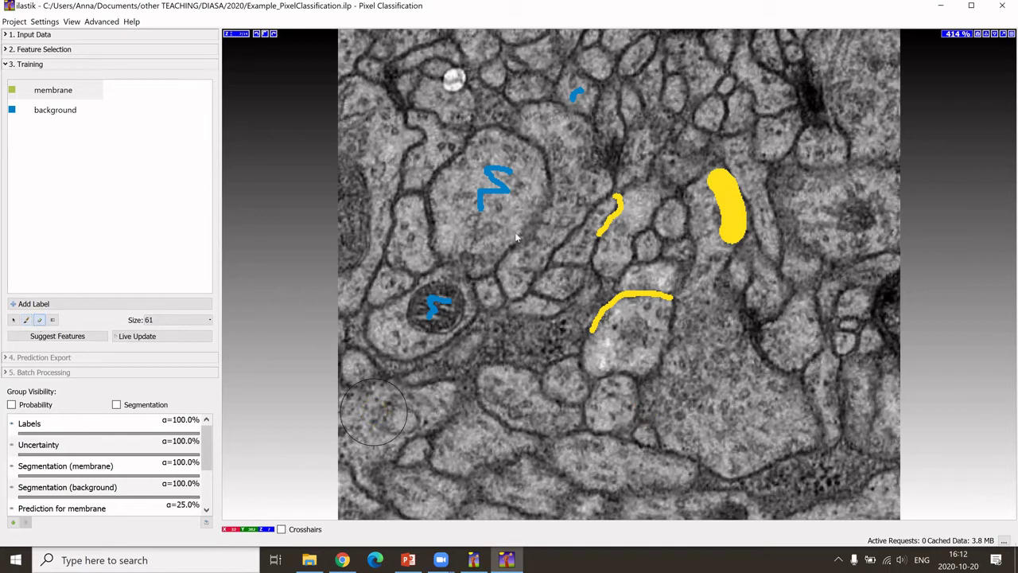
mouse_move(740, 253)
mouse_down()
mouse_move(740, 229)
mouse_move(713, 191)
mouse_up()
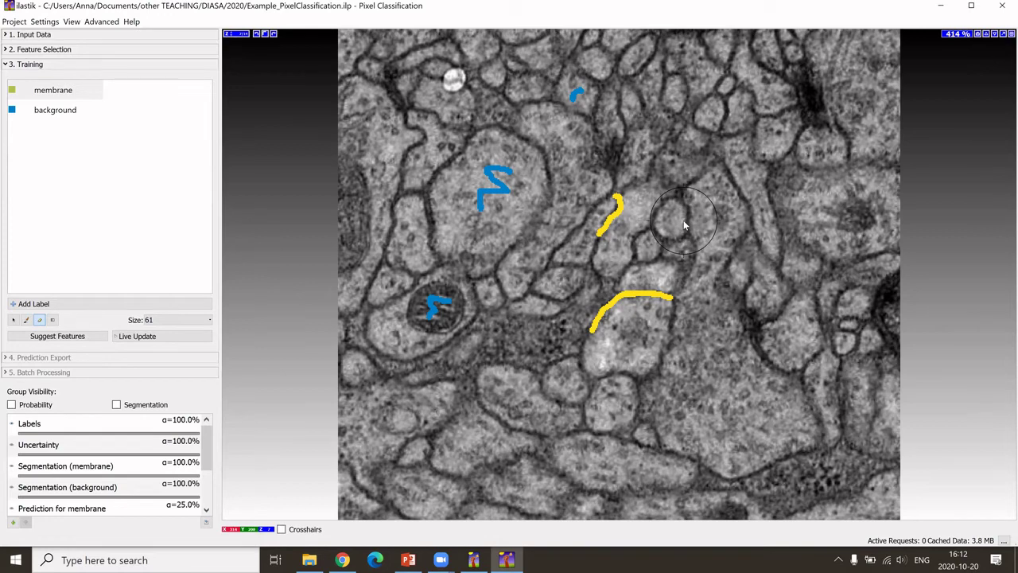
Step: Turn on live prediction and set the label brush size to 5
click(147, 336)
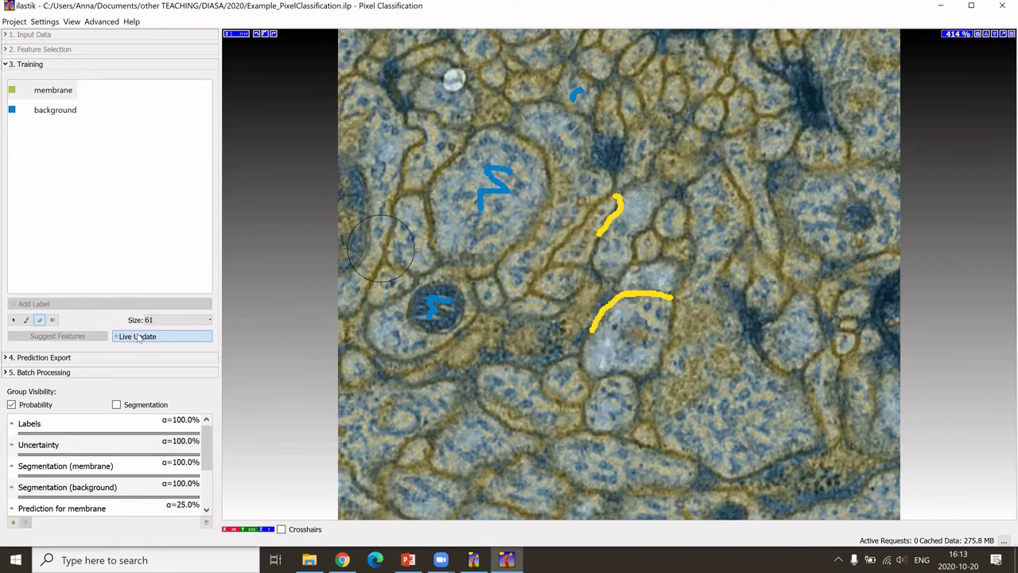
click(163, 320)
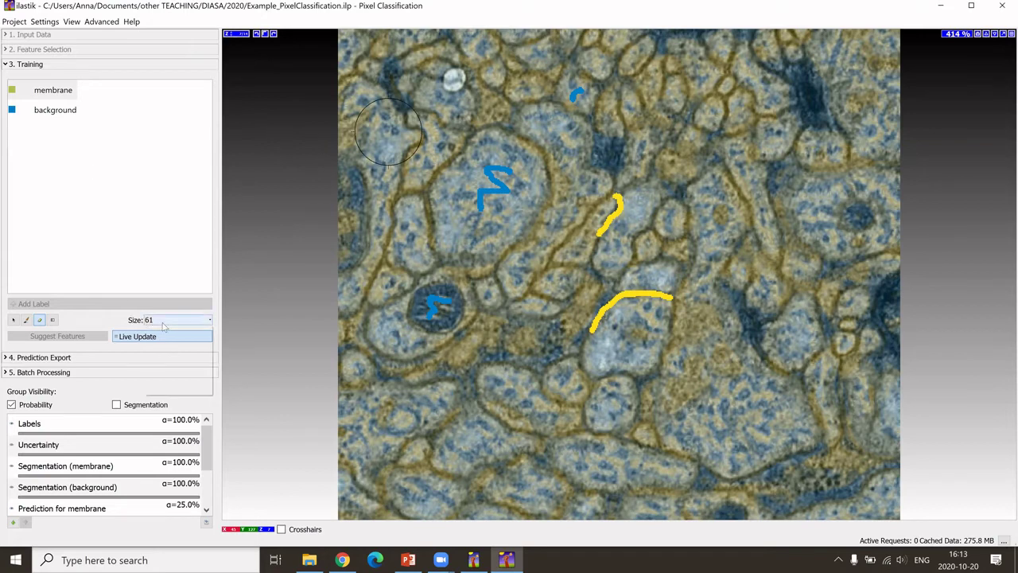
click(31, 320)
click(26, 320)
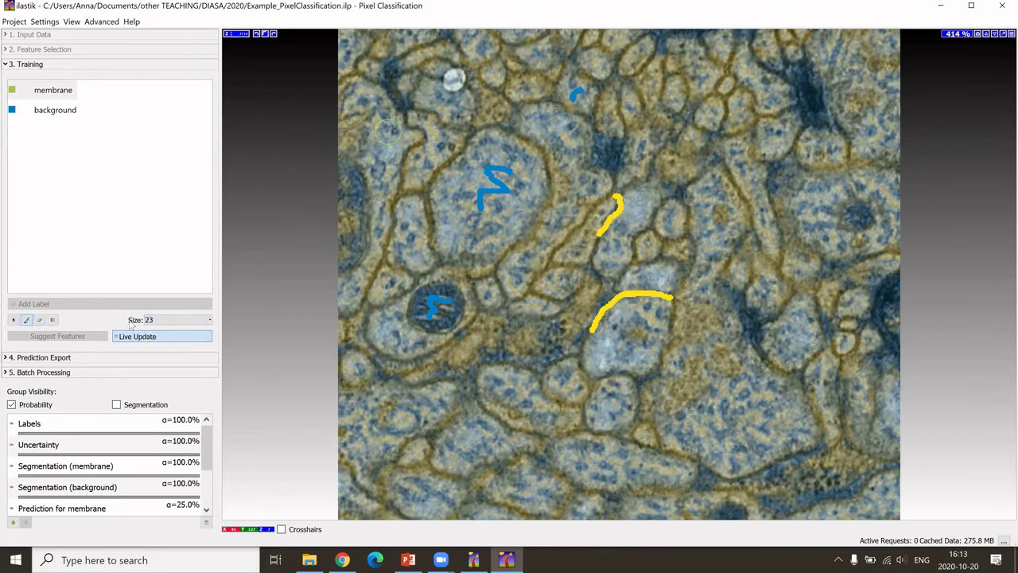
click(163, 320)
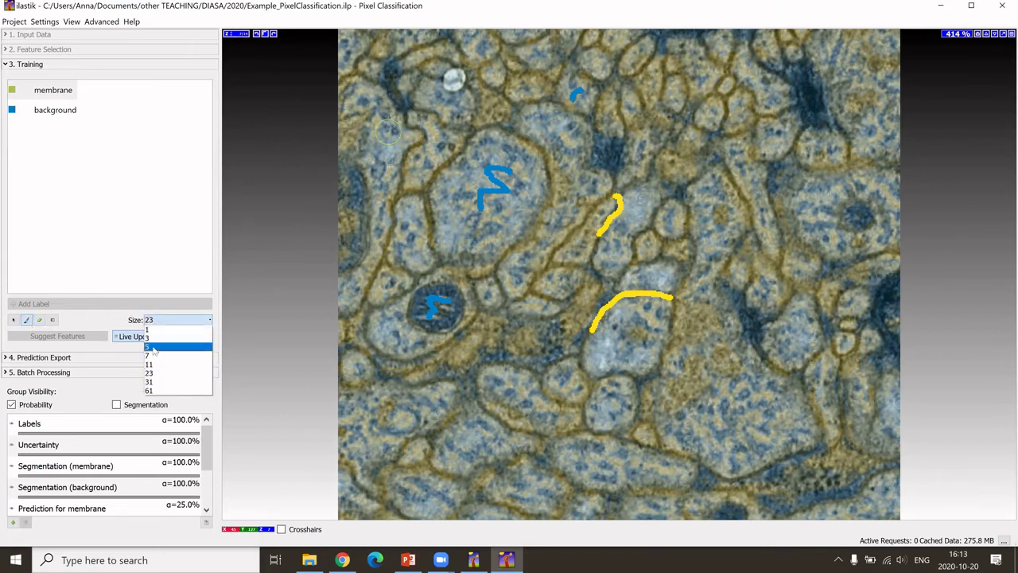
click(156, 347)
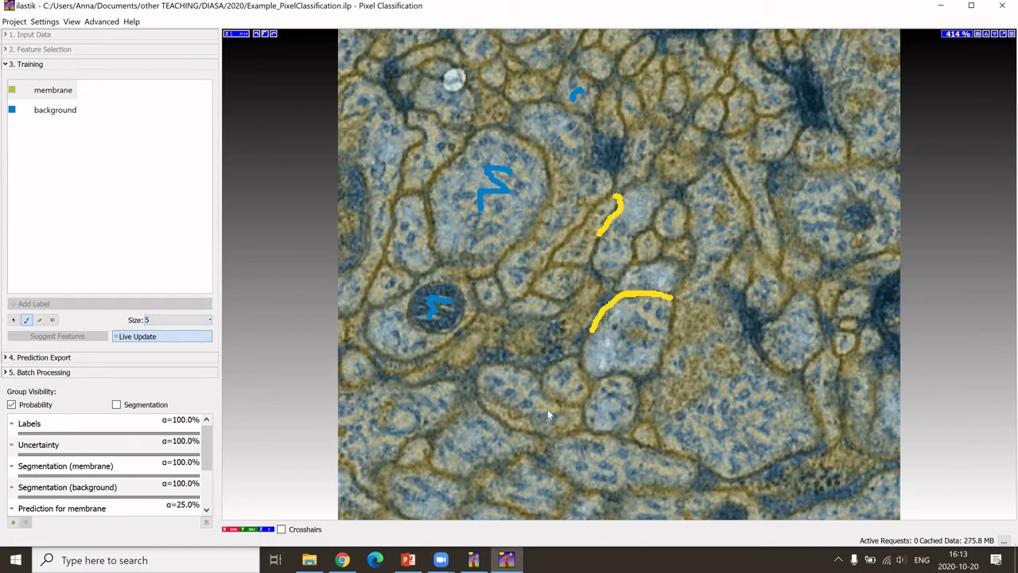
Step: Paint and erase a lower membrane stroke, add a background scribble, then turn off live prediction
mouse_move(548, 412)
mouse_down()
mouse_move(506, 390)
mouse_move(509, 404)
mouse_up()
key(e)
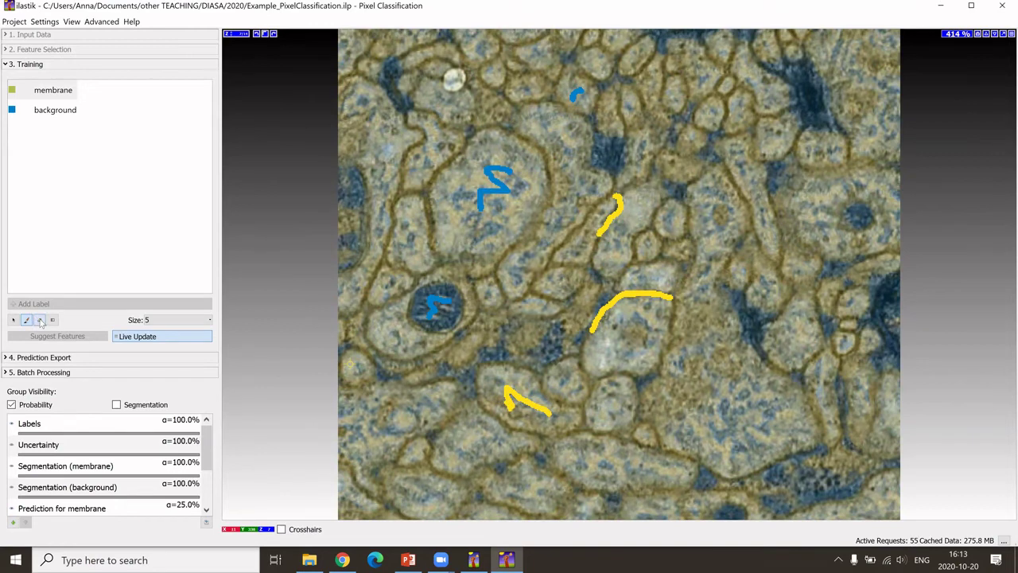
drag(499, 400, 541, 412)
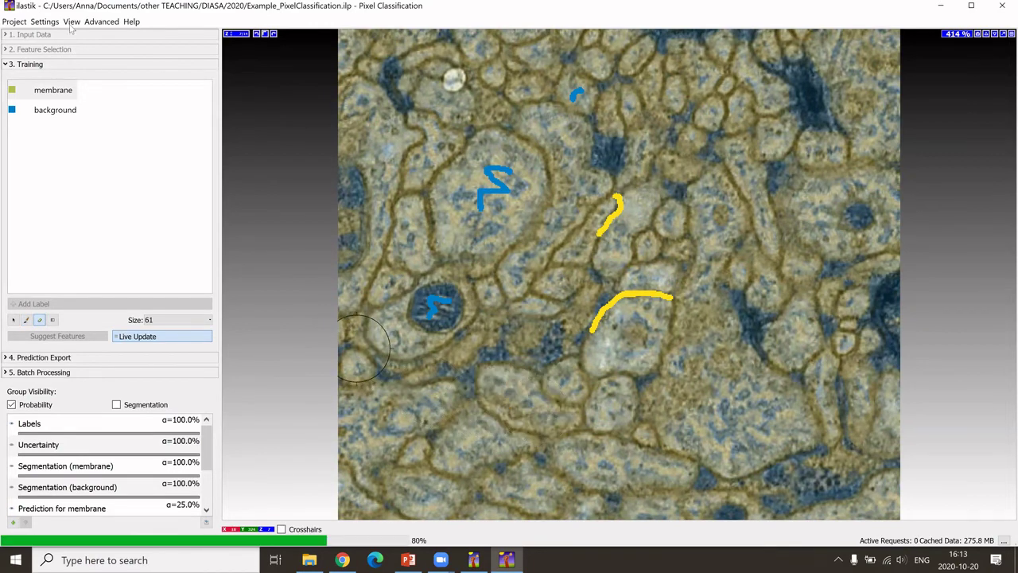
click(62, 100)
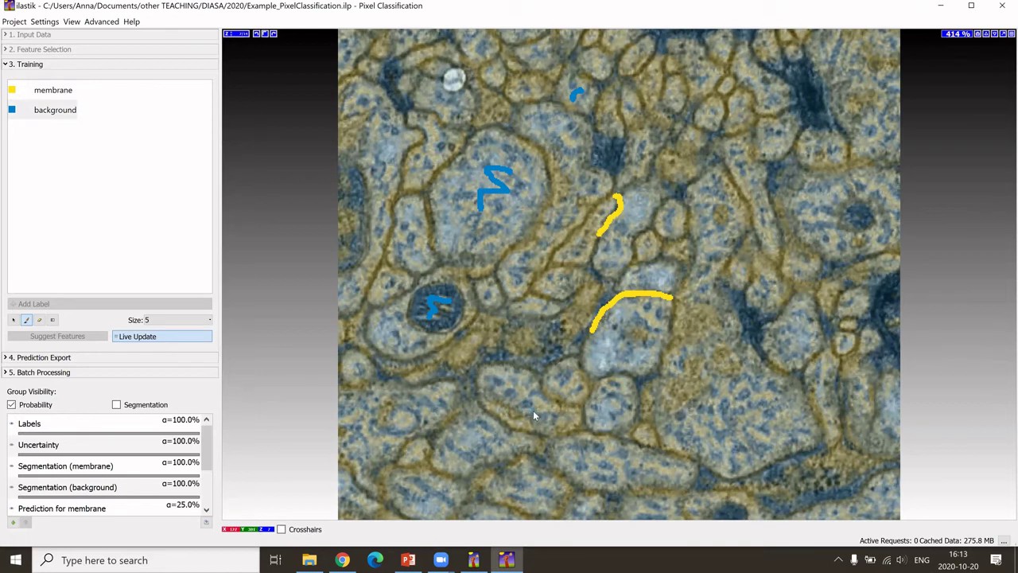
drag(507, 406, 492, 396)
click(125, 339)
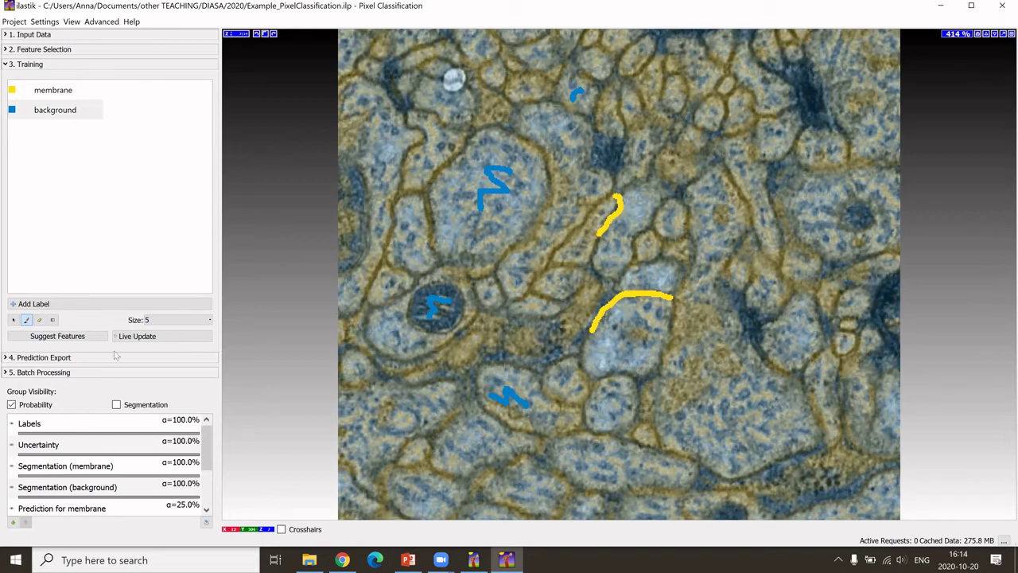
Step: In Prediction Export, choose Simple Segmentation as the source and bring up the export image settings
click(5, 359)
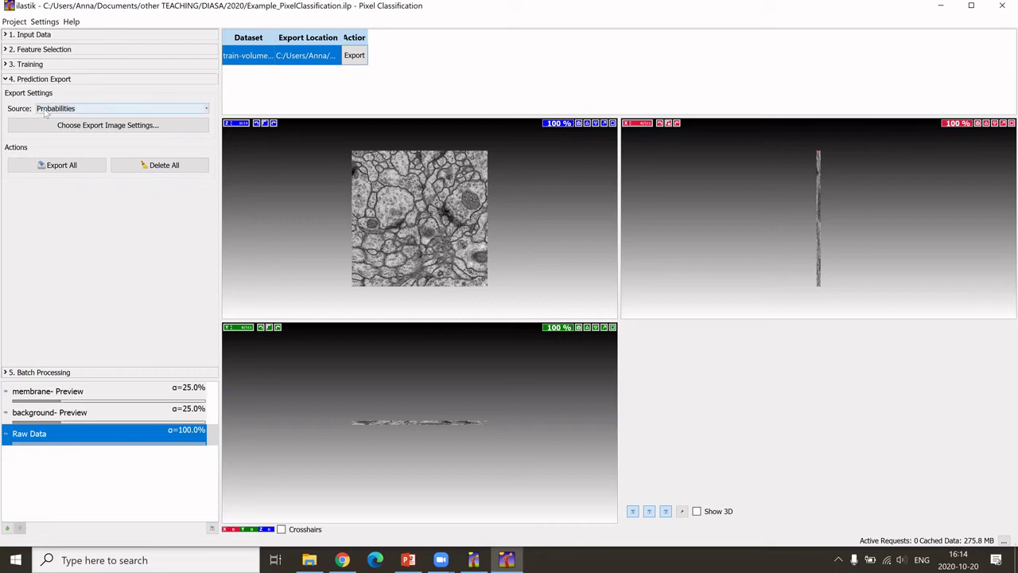
click(45, 110)
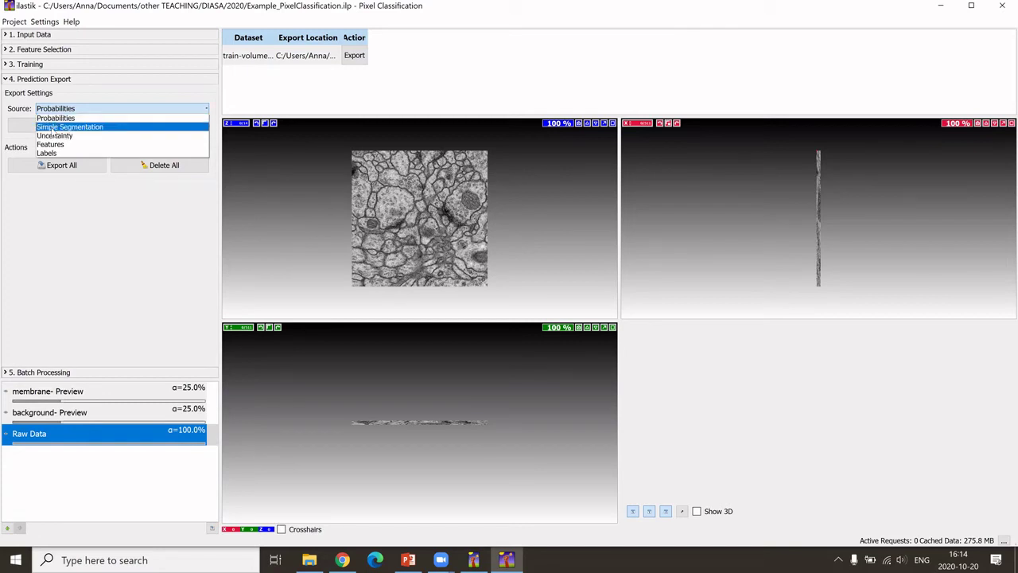
click(72, 130)
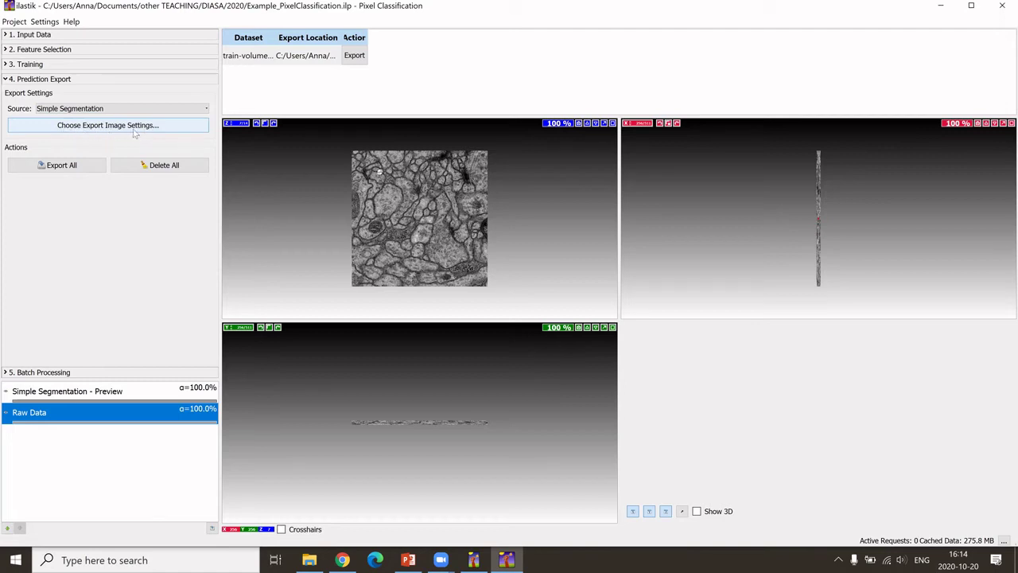
click(118, 131)
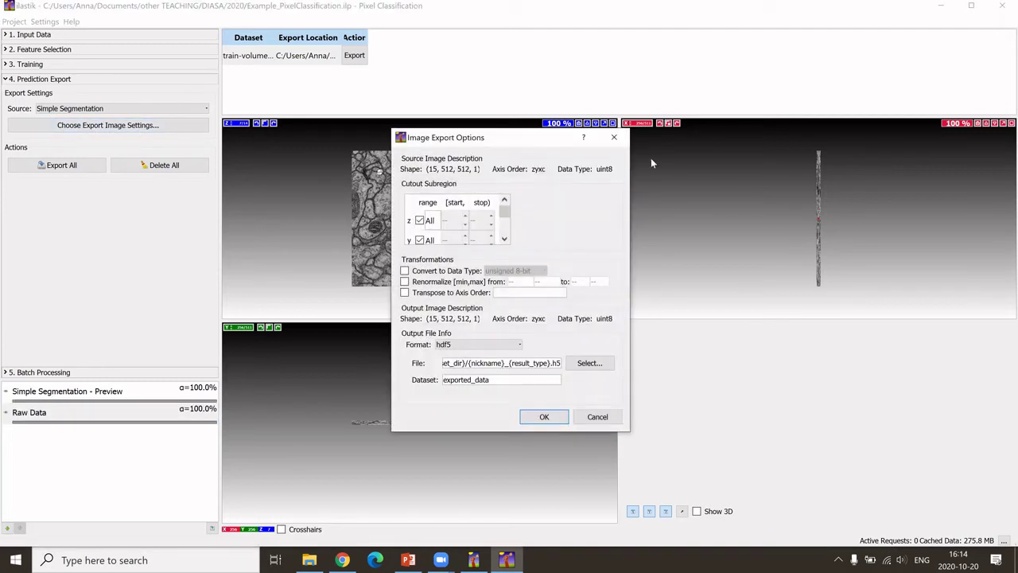
Step: Enlarge the Image Export Options dialog and change the output format from hdf5 to multipage tiff
drag(632, 187, 1016, 187)
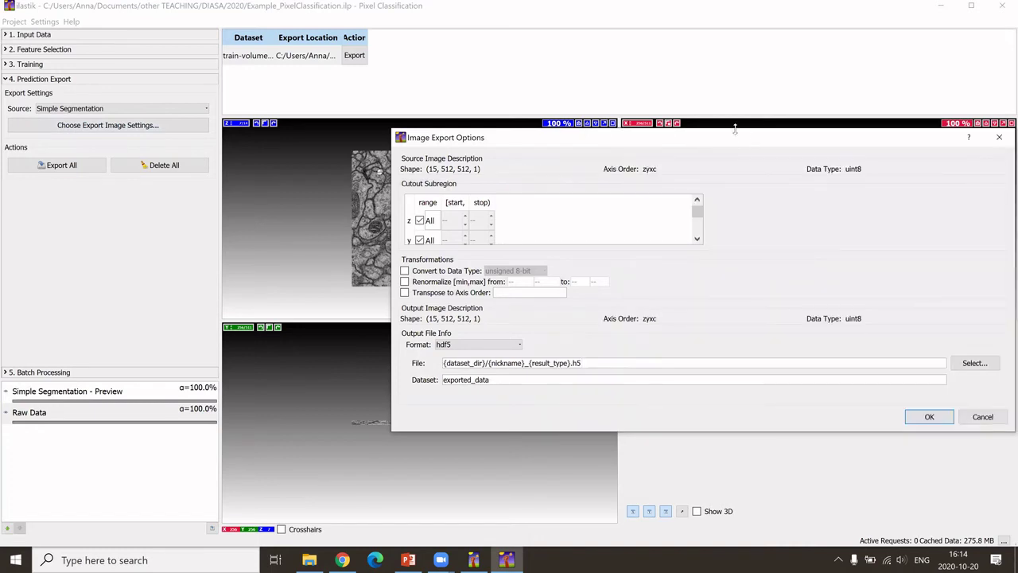
drag(715, 140, 434, 100)
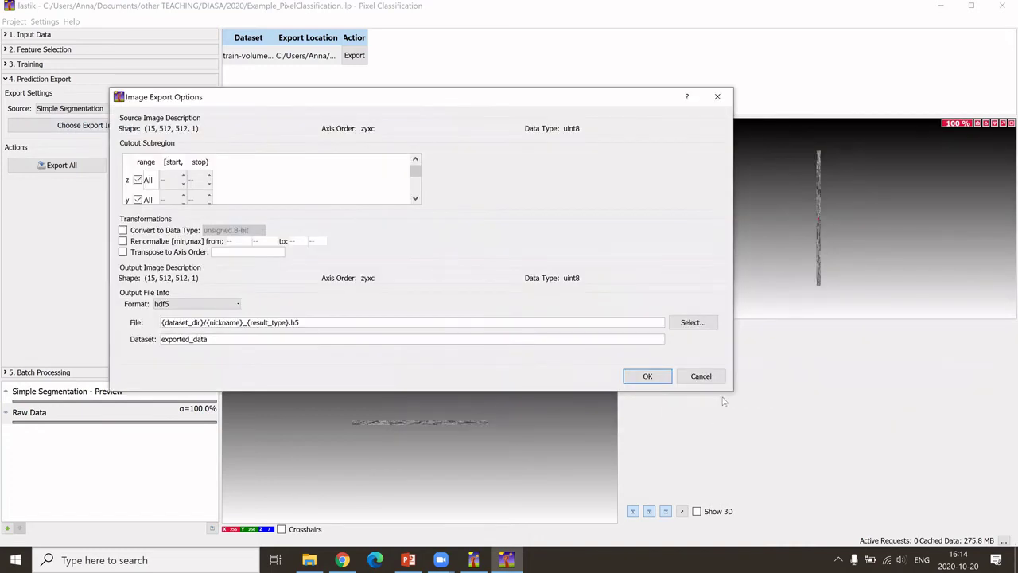
drag(734, 392, 816, 498)
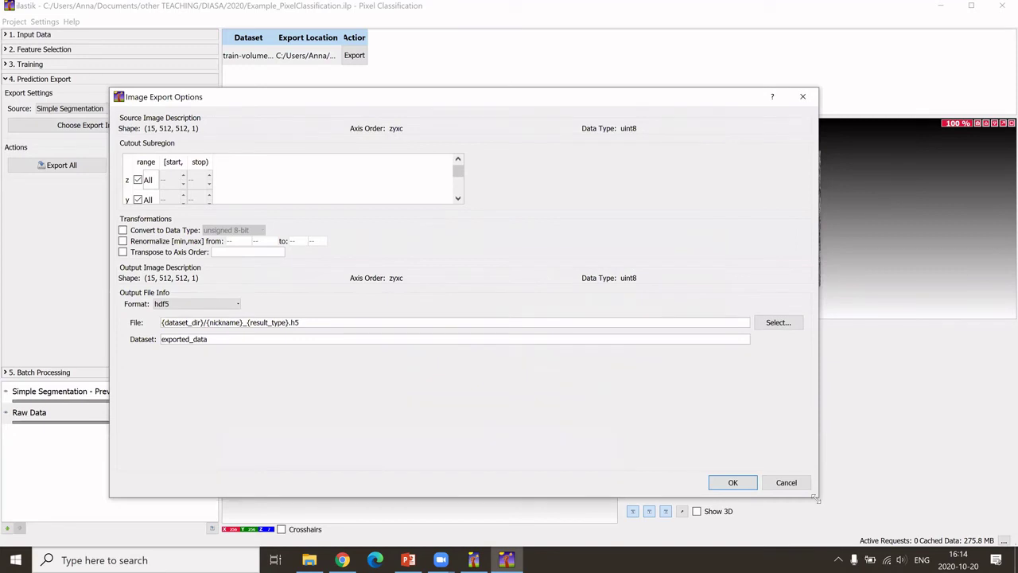
click(177, 325)
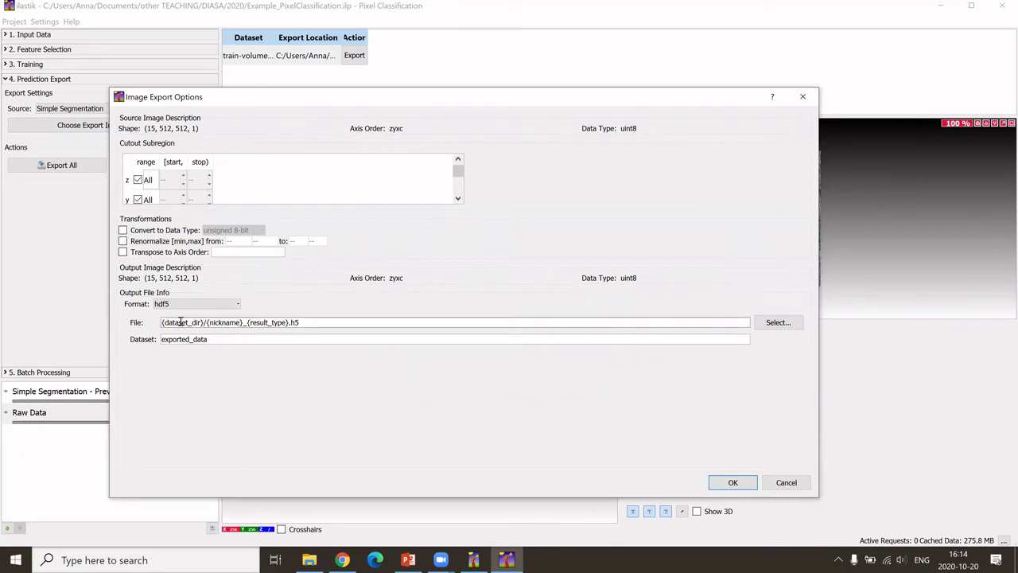
drag(203, 324, 161, 322)
click(248, 324)
click(202, 305)
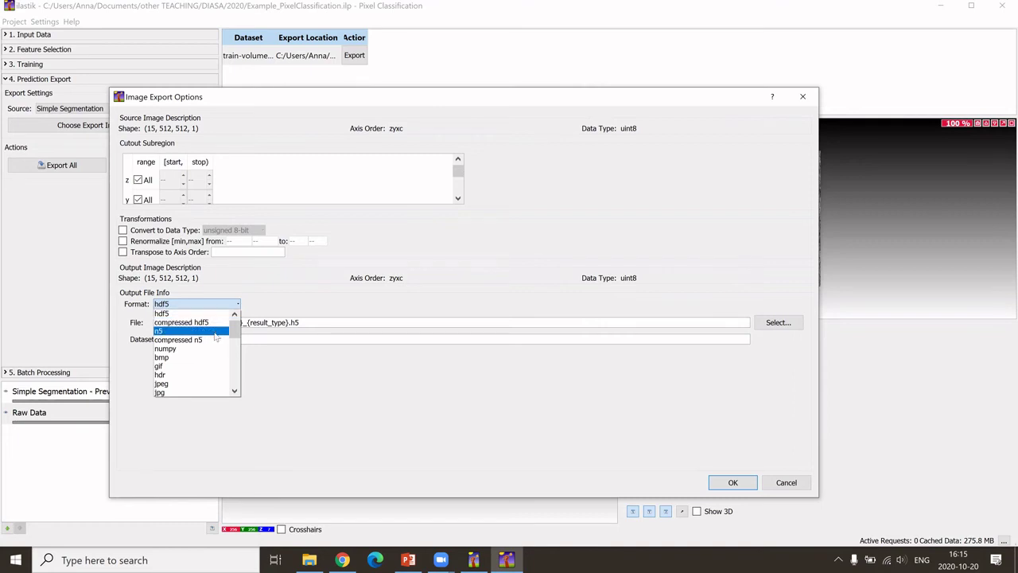
drag(237, 329, 235, 377)
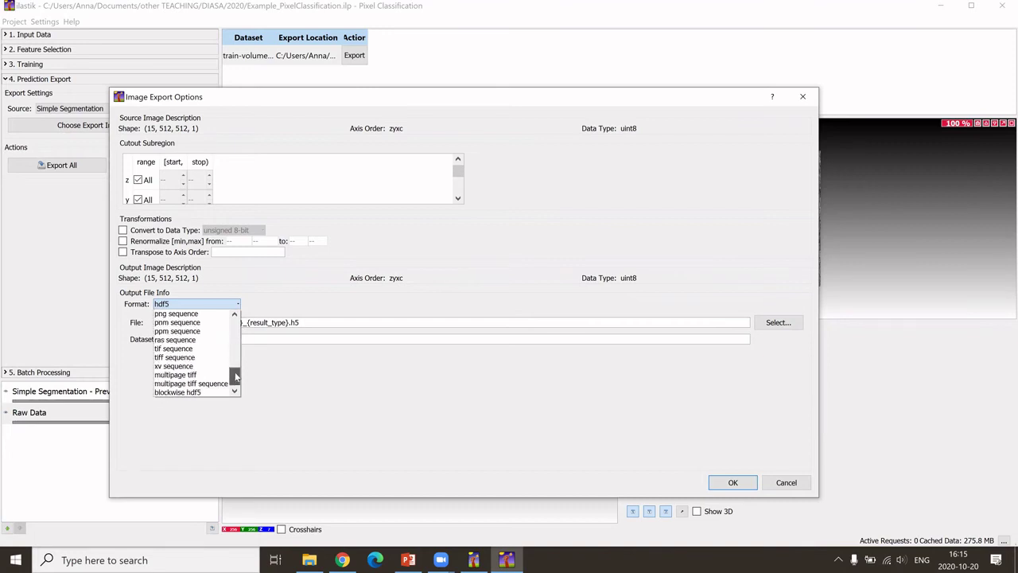
click(181, 375)
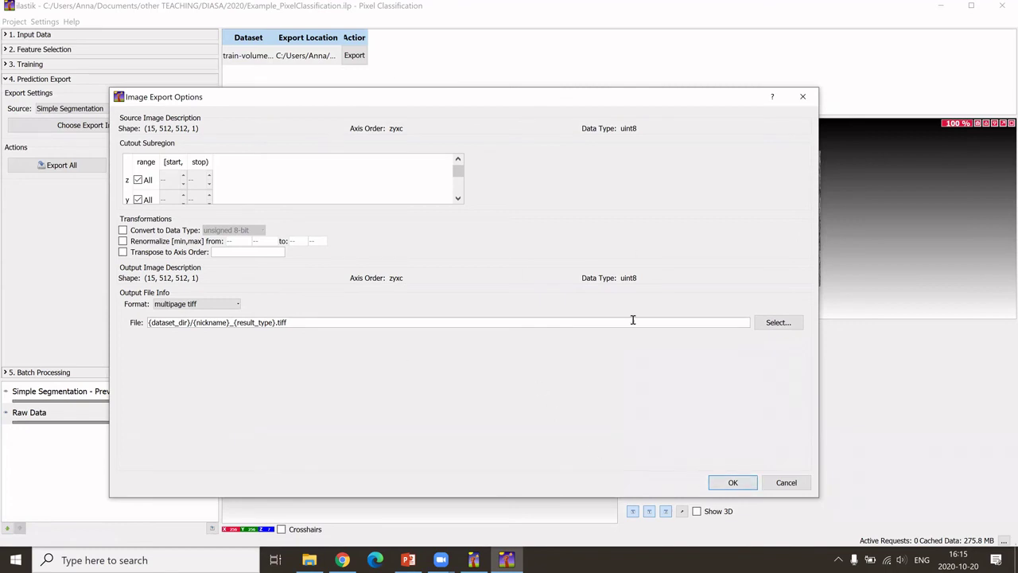
click(733, 483)
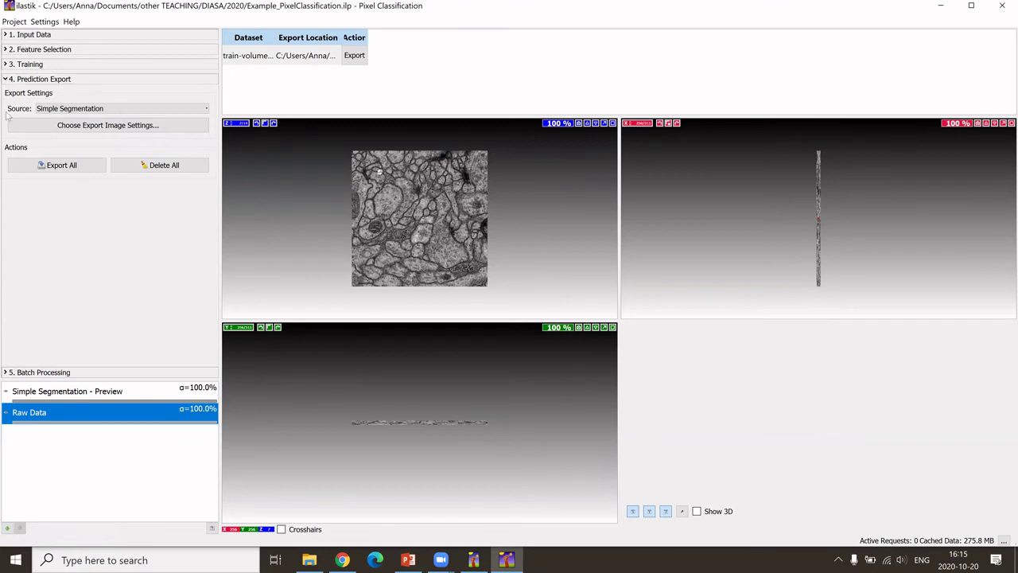
Step: Run Export All to write the training volume's Simple Segmentation as a multipage tiff
click(57, 164)
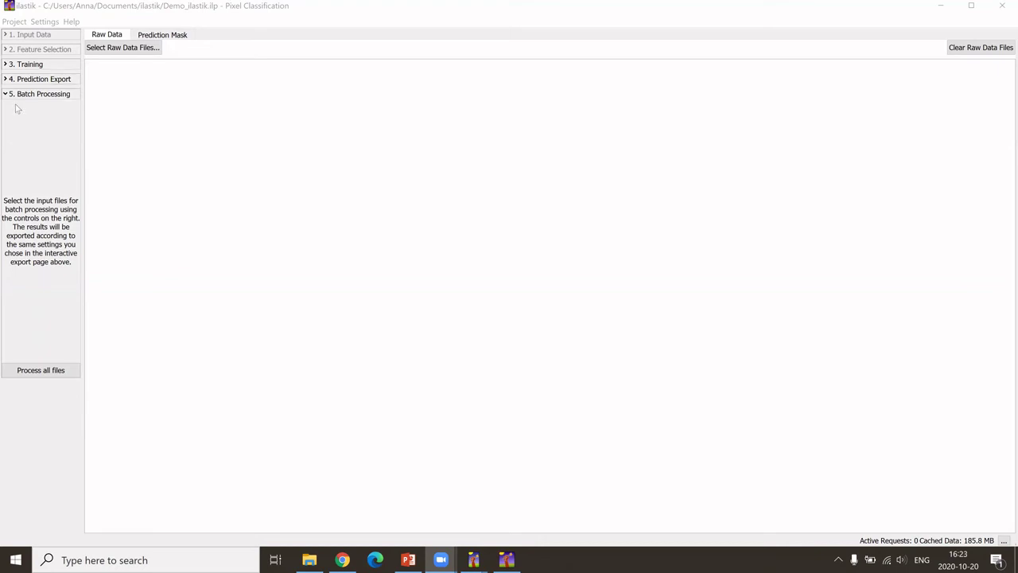
Step: Load test-volume-16-30.tif from the test_set folder as the batch raw data file
click(28, 99)
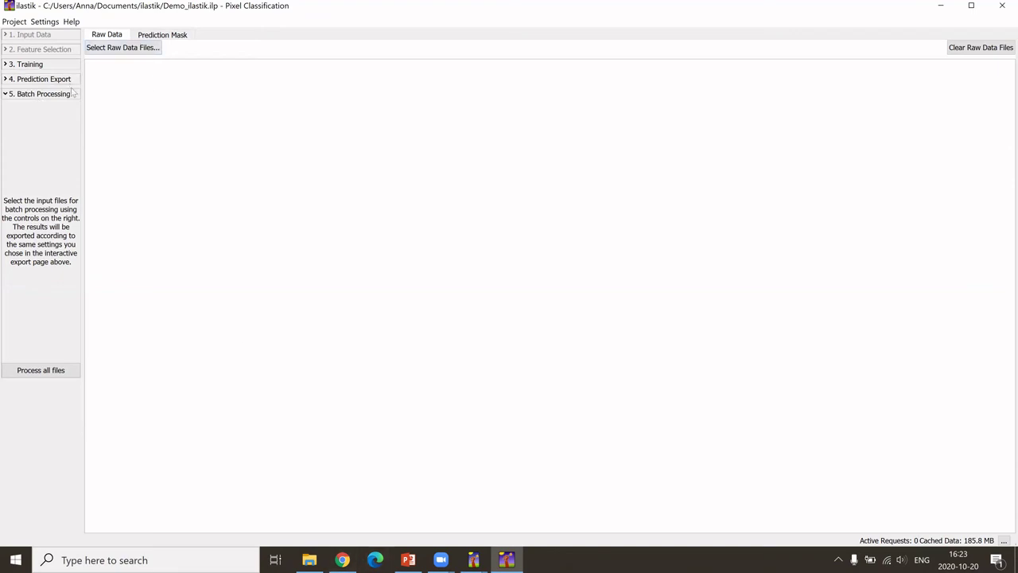
click(111, 49)
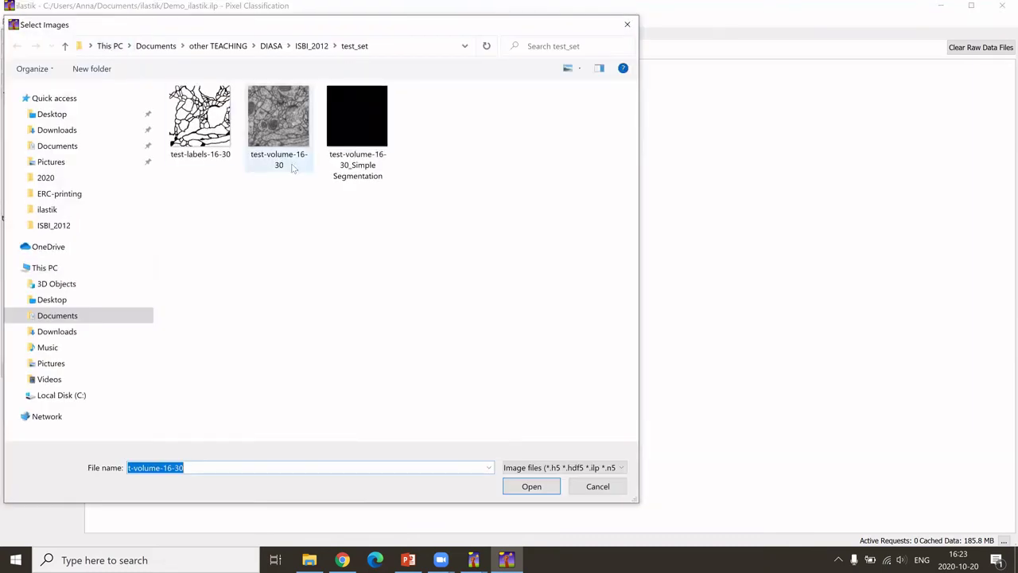
click(292, 167)
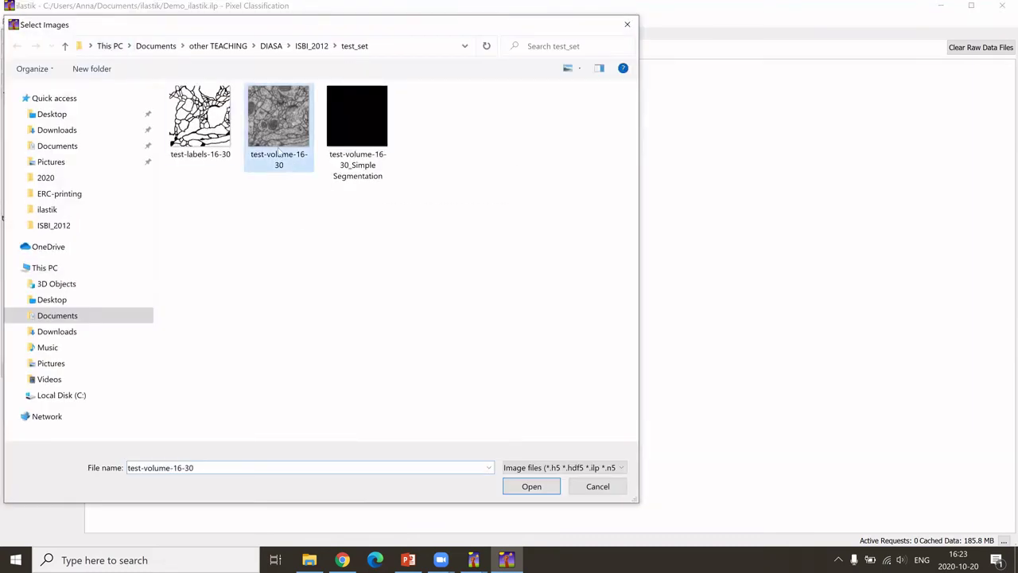
click(525, 487)
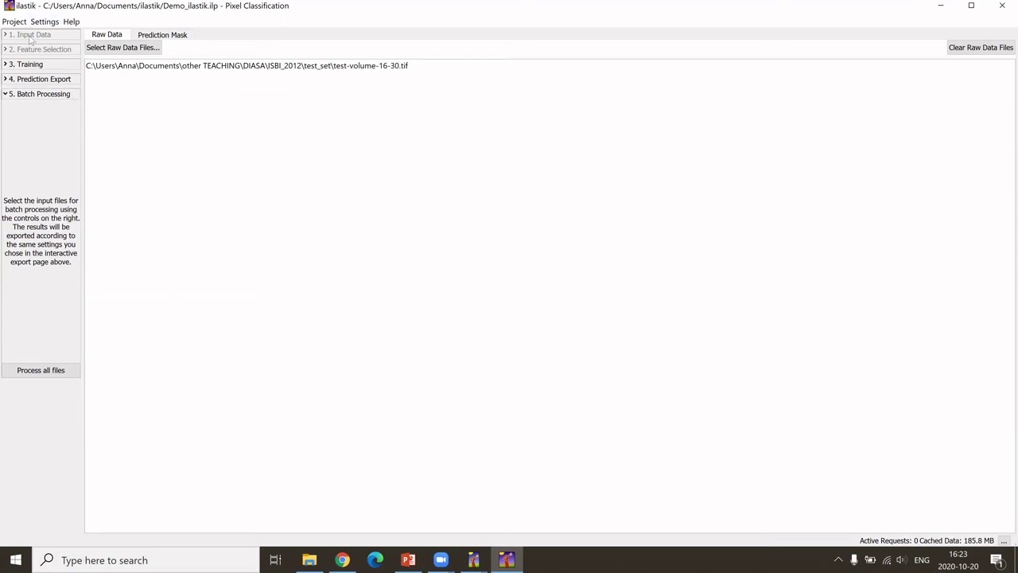
Step: Batch-process test-volume-16-30.tif with the saved export settings
click(281, 67)
click(34, 371)
click(31, 79)
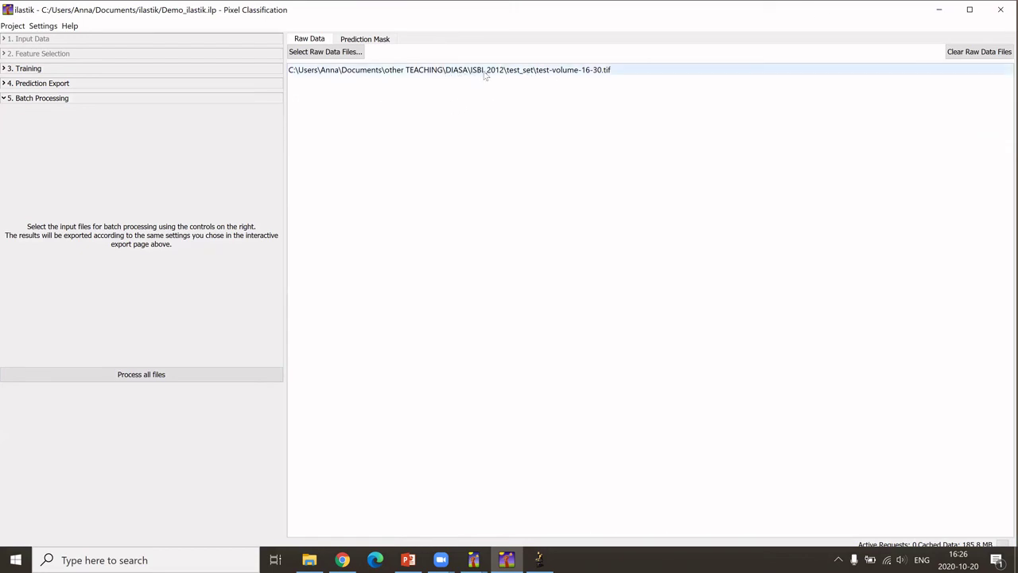
Step: Open test-volume-16-30_Simple Segmentation from DIASA > ISBI_2012 > test_set in Fiji by dragging it onto Fiji
click(942, 9)
click(257, 74)
drag(258, 74, 253, 50)
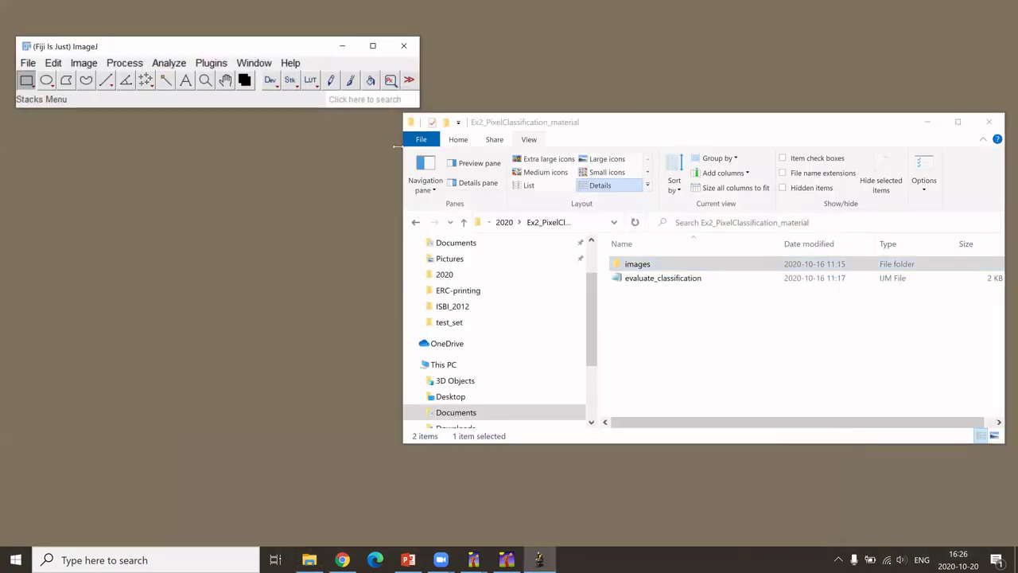
click(504, 222)
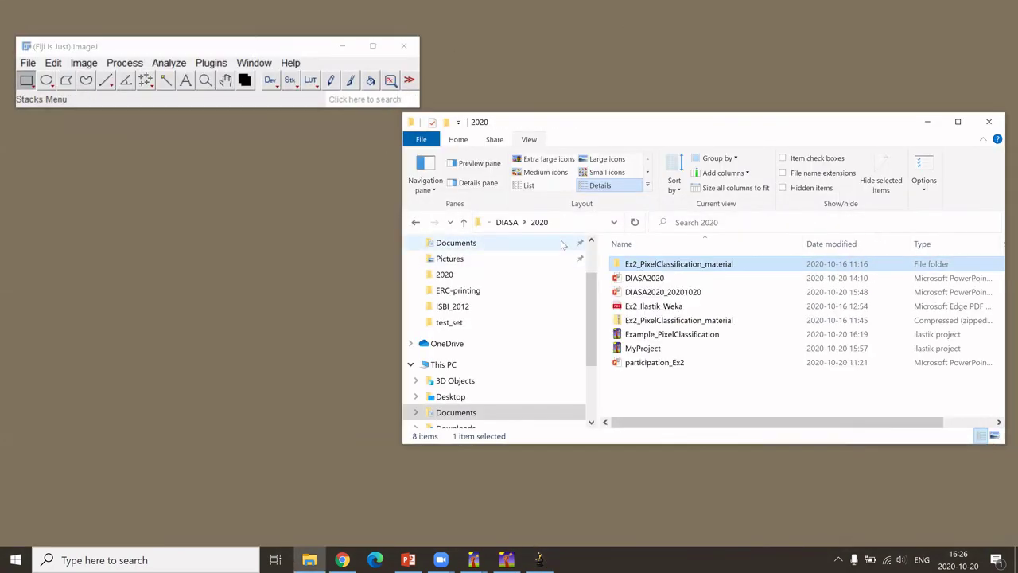
click(510, 222)
click(629, 282)
double_click(628, 284)
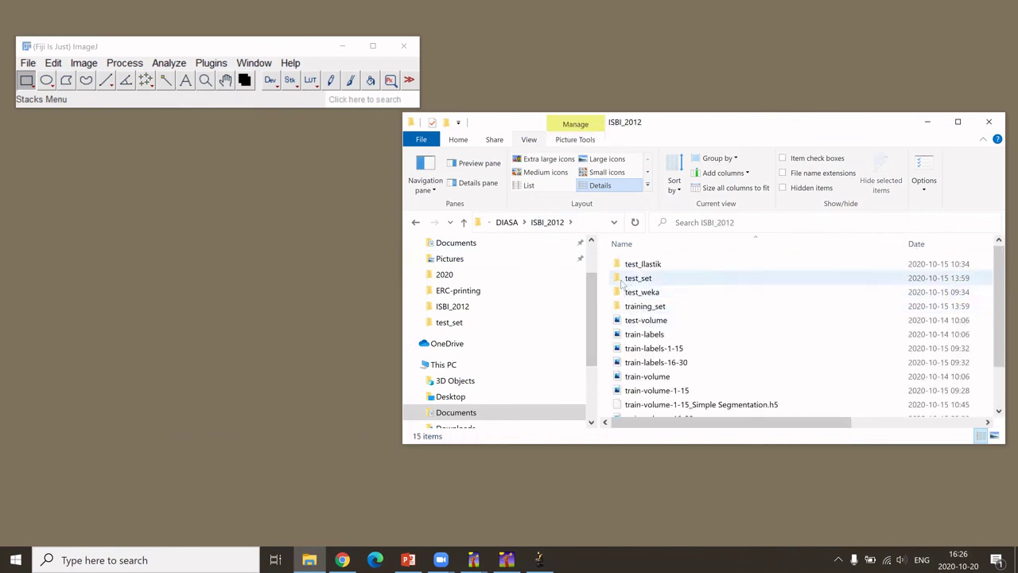
double_click(621, 285)
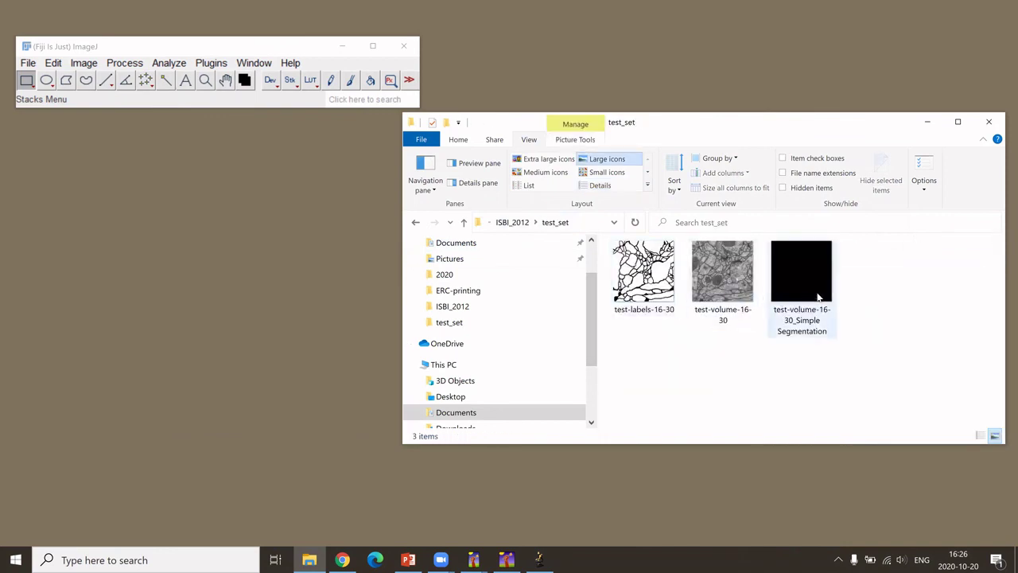
click(817, 295)
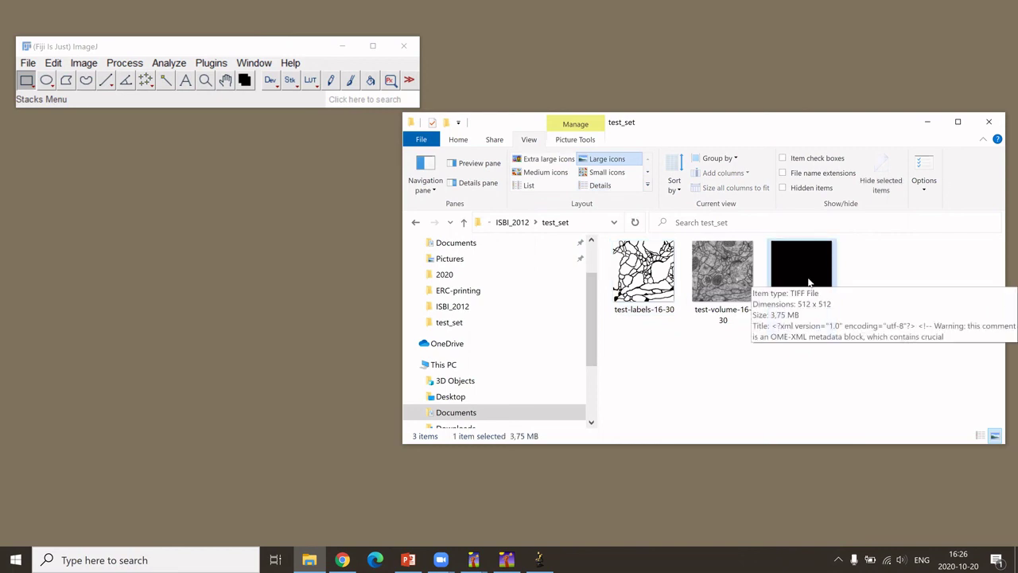
drag(811, 282, 97, 70)
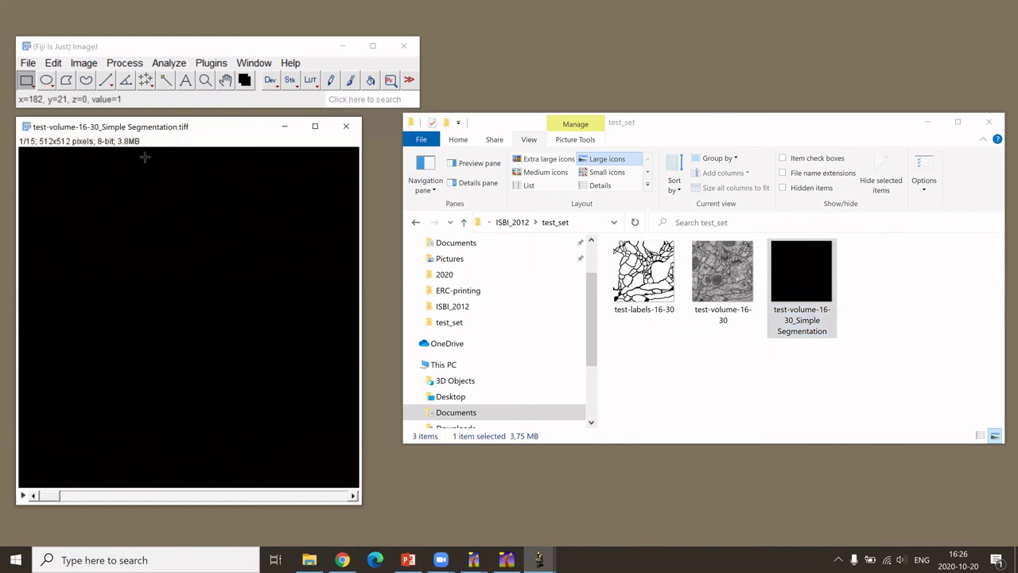
Step: Apply the glasbey LUT to the segmentation stack and view slice 3
click(311, 80)
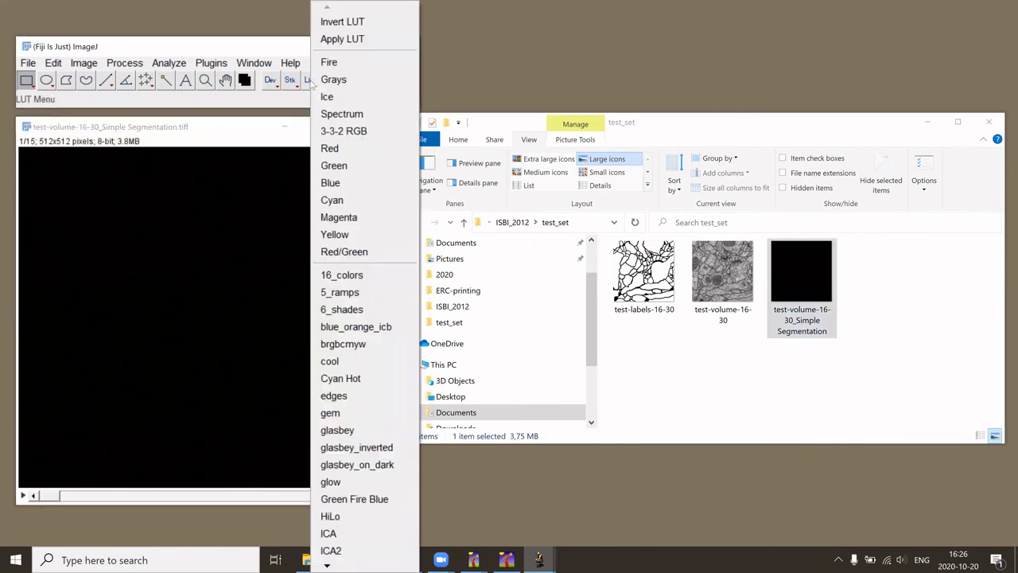
click(352, 430)
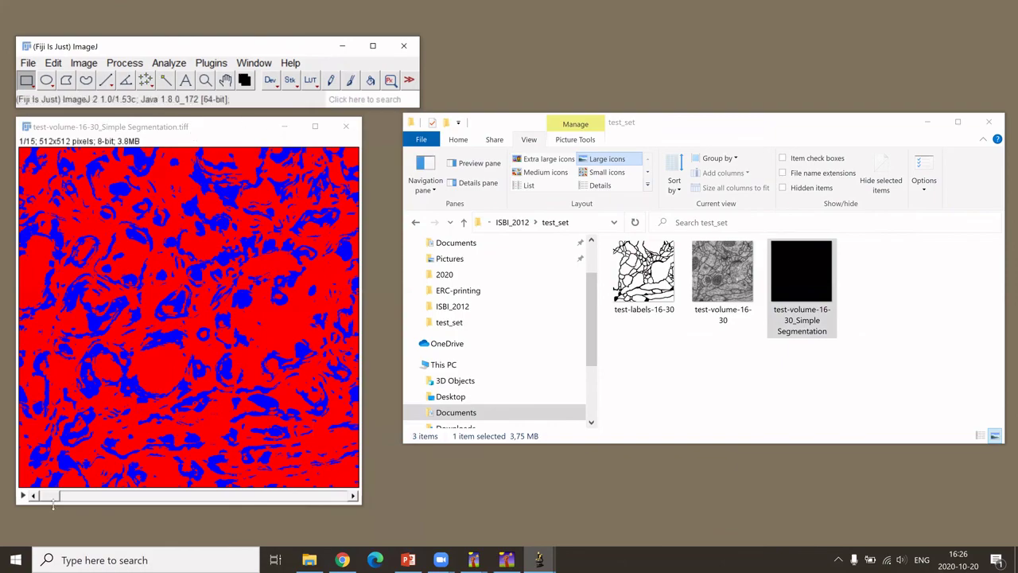
mouse_move(48, 496)
mouse_down()
mouse_move(90, 501)
mouse_move(45, 499)
mouse_up()
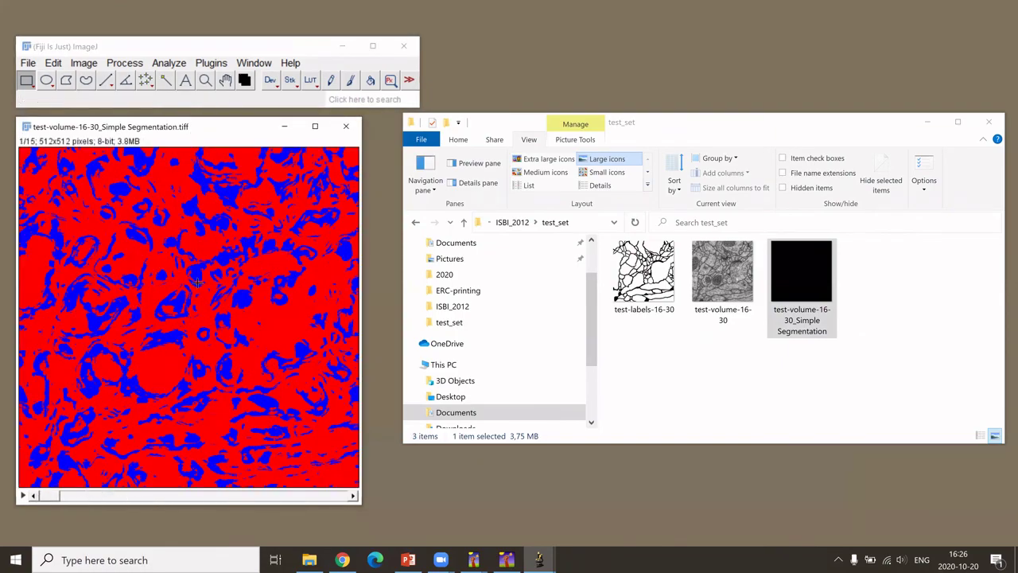